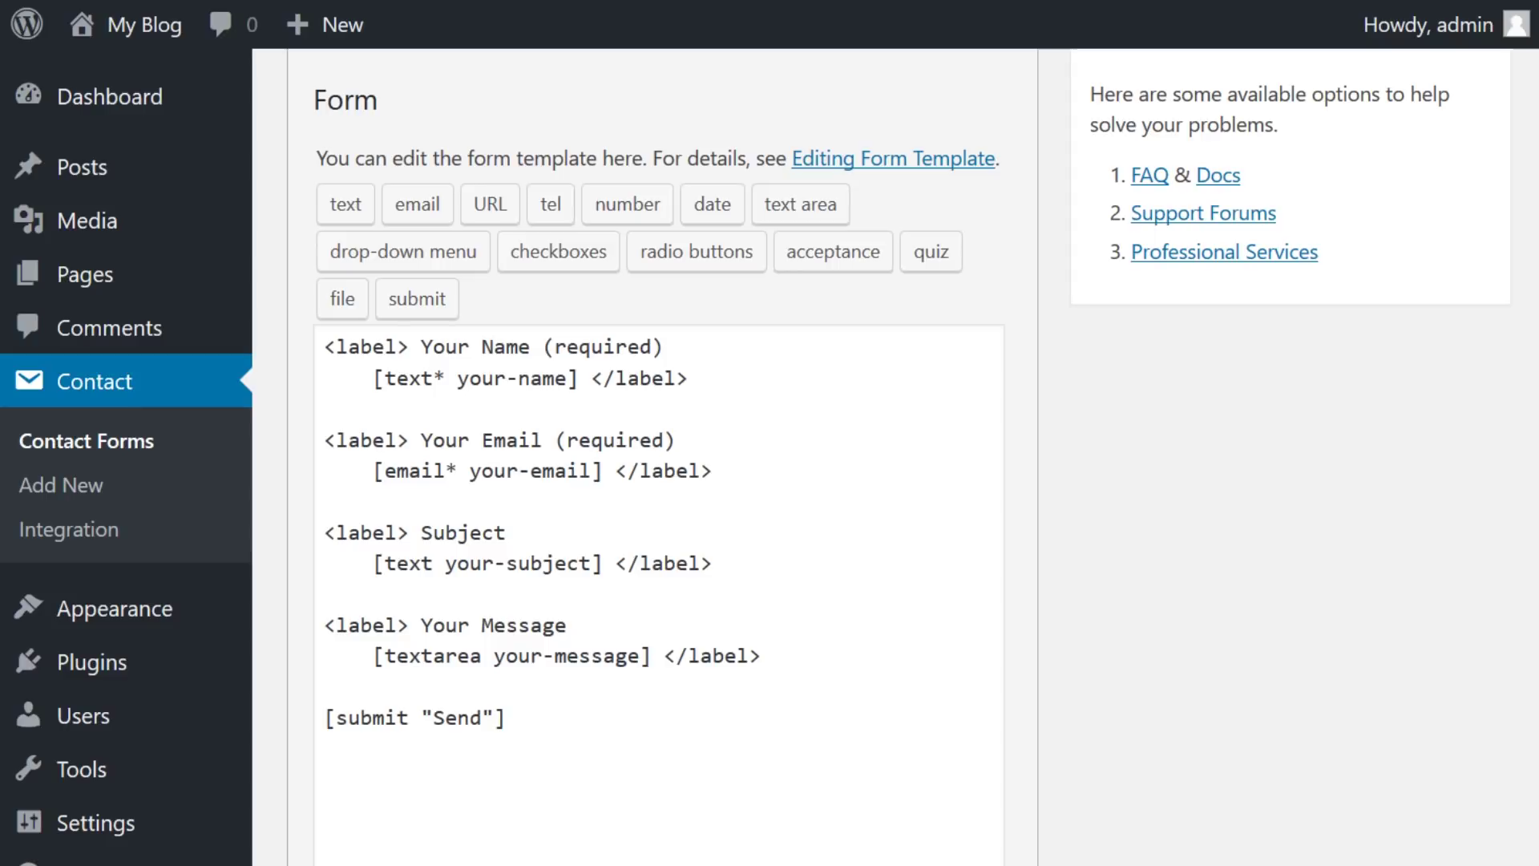
# - Open the 'tel' form-tag generator to add a telephone field to Contact form 1
pyautogui.click(553, 205)
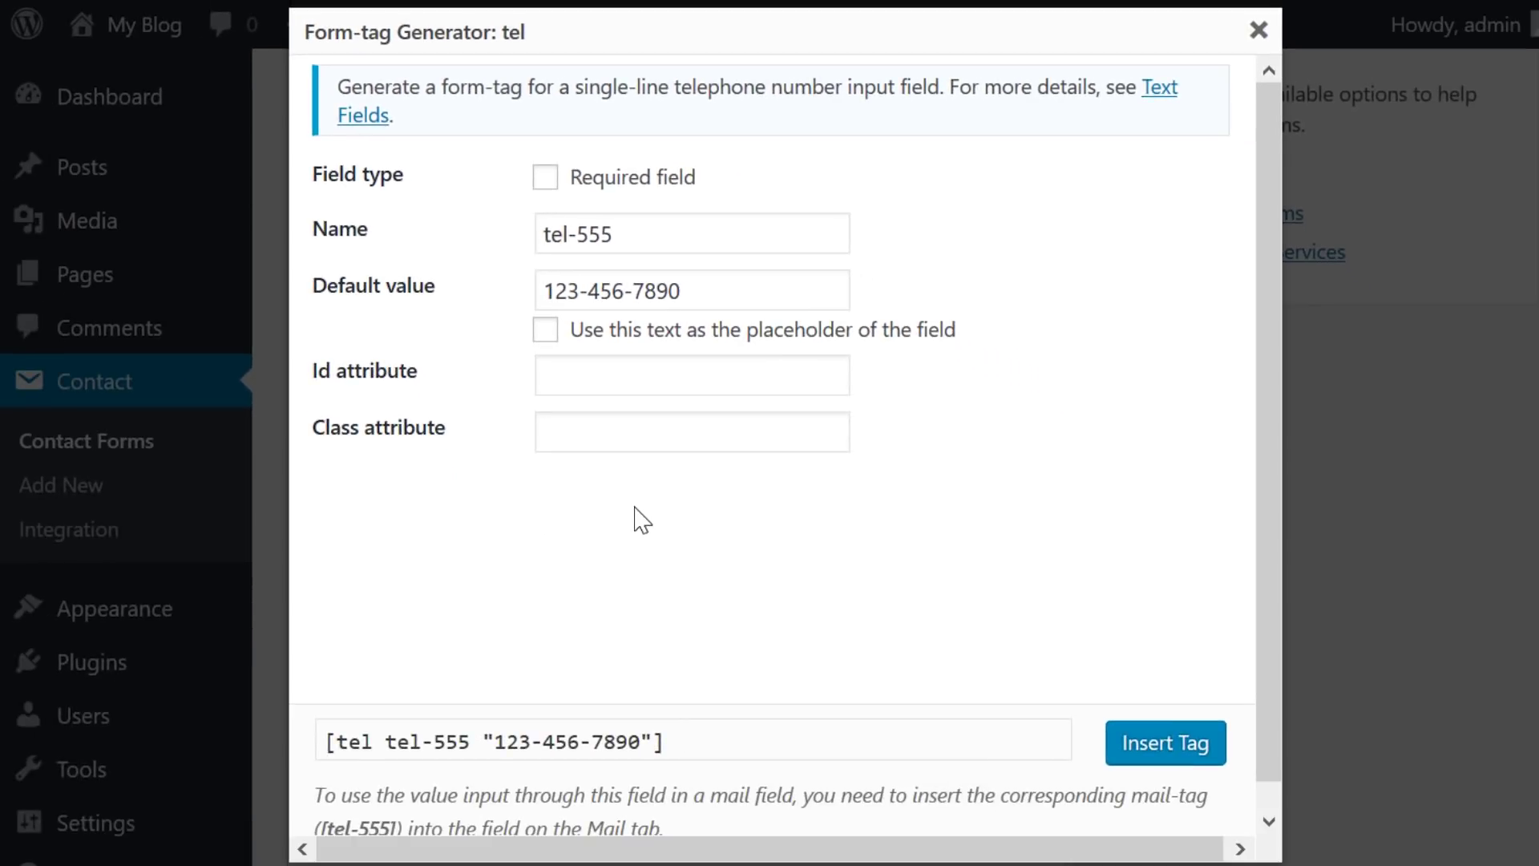
pyautogui.moveTo(324, 742); pyautogui.dragTo(665, 742)
pyautogui.click(665, 742)
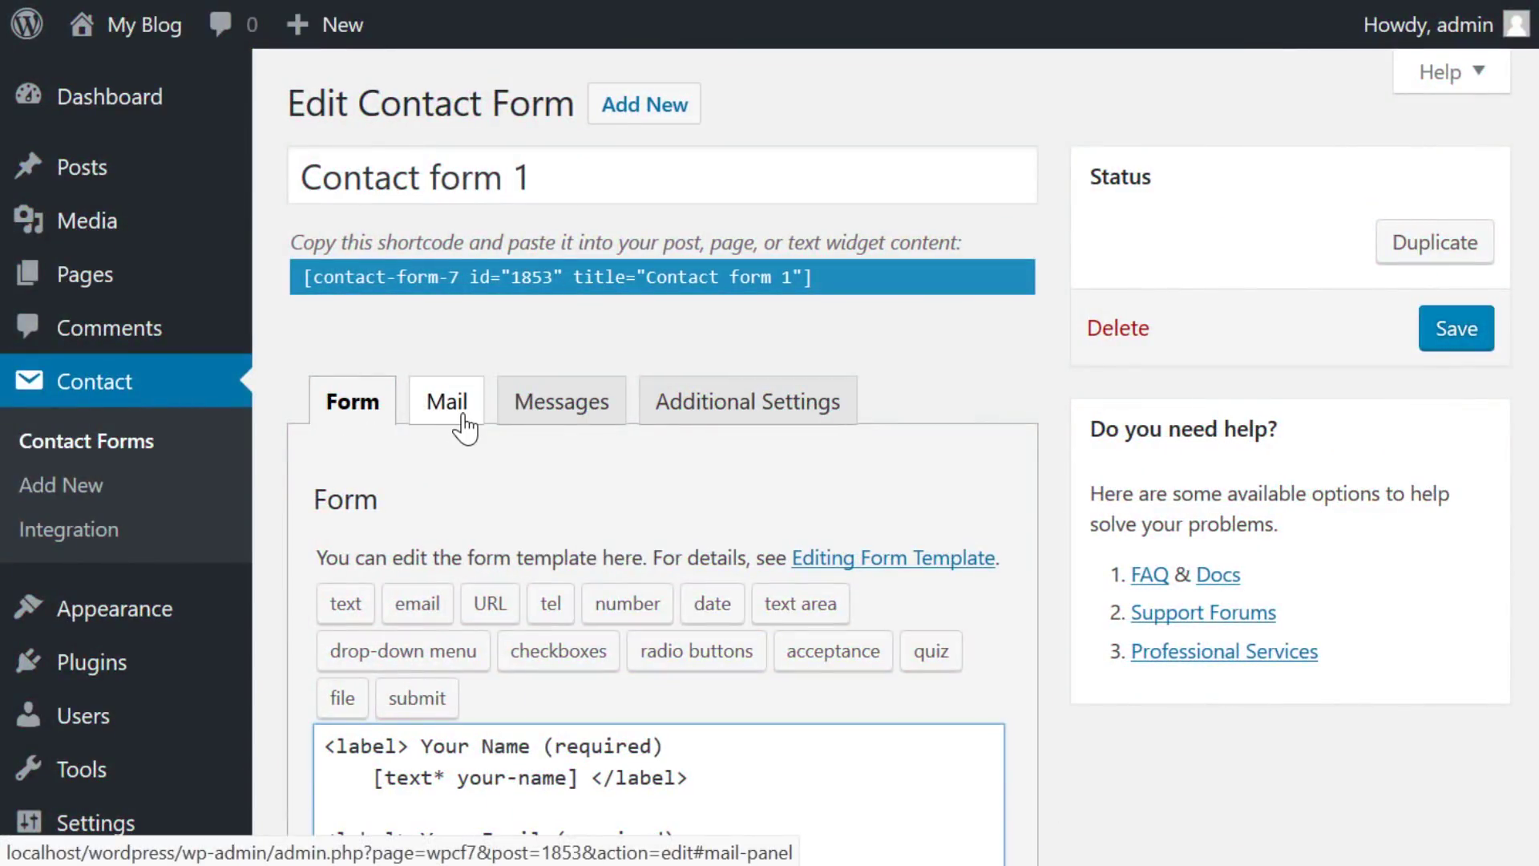
# - Review the form's Mail tab settings, scrolling down through them
pyautogui.click(479, 423)
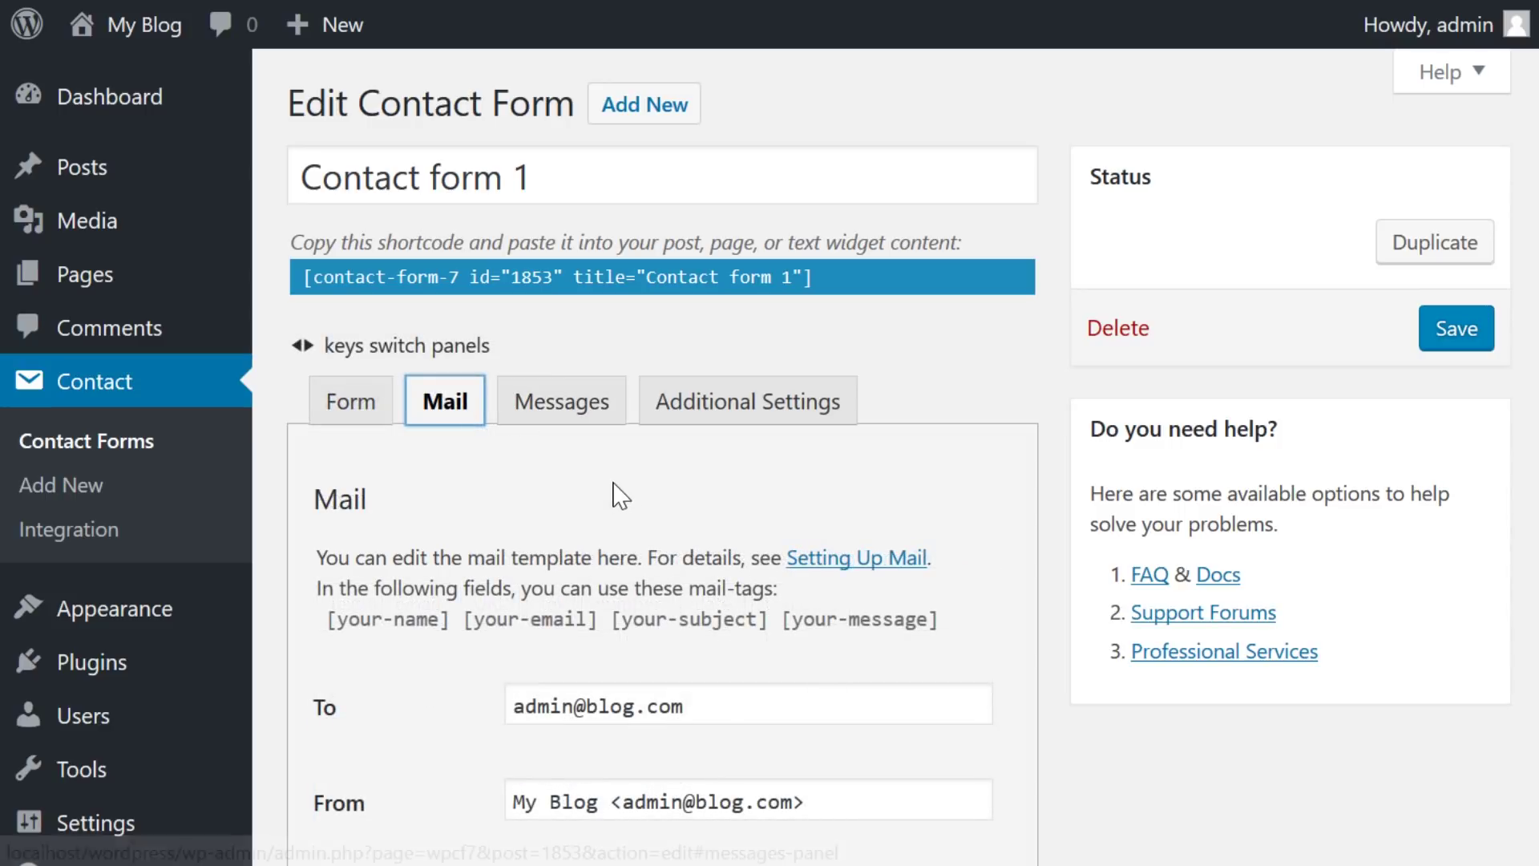
pyautogui.scroll(-6, 619, 481)
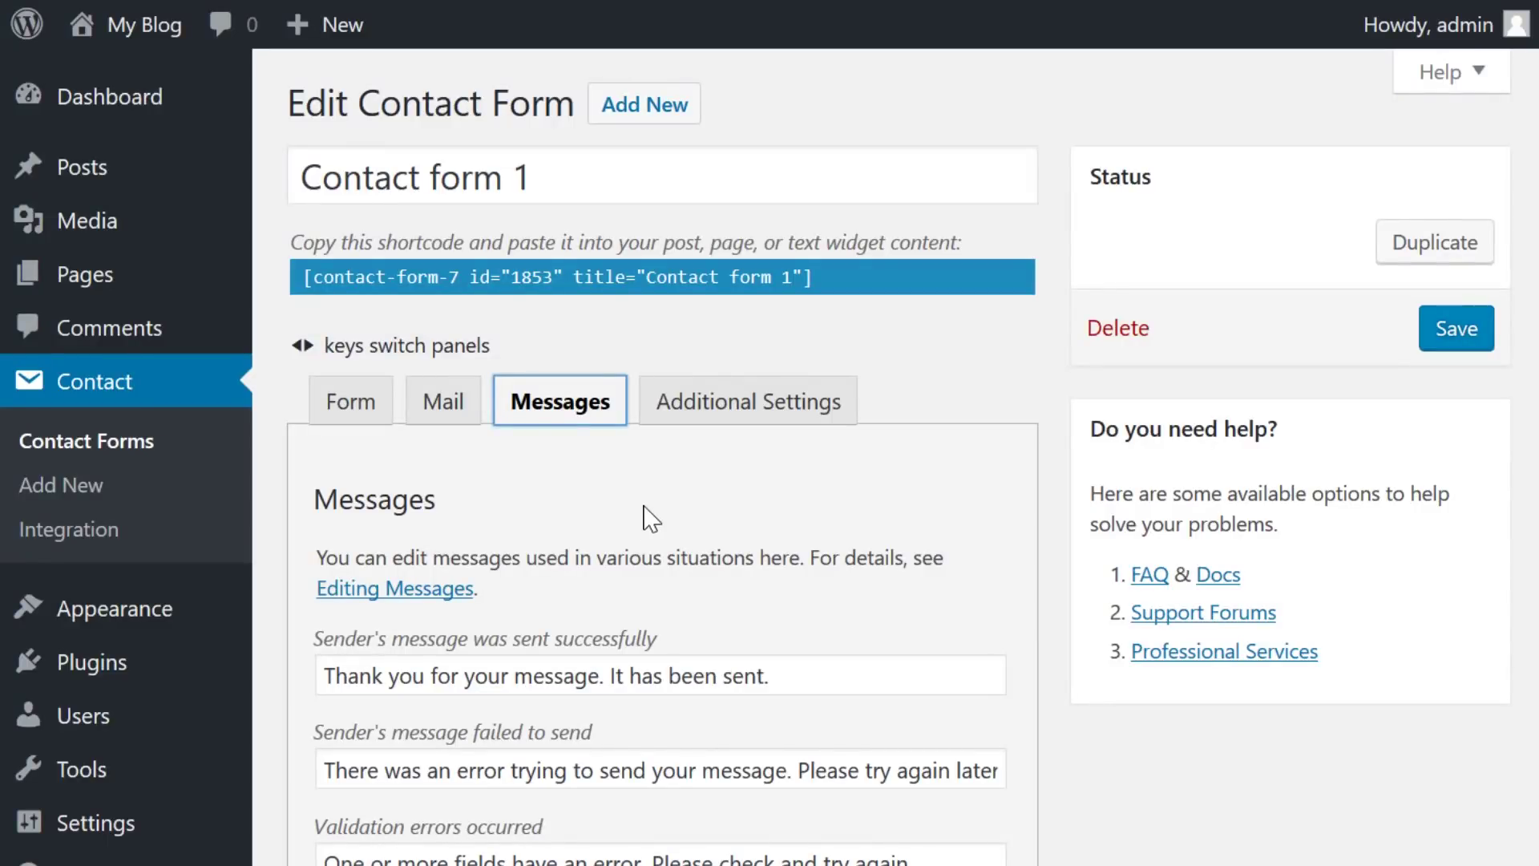
pyautogui.scroll(-8, 692, 521)
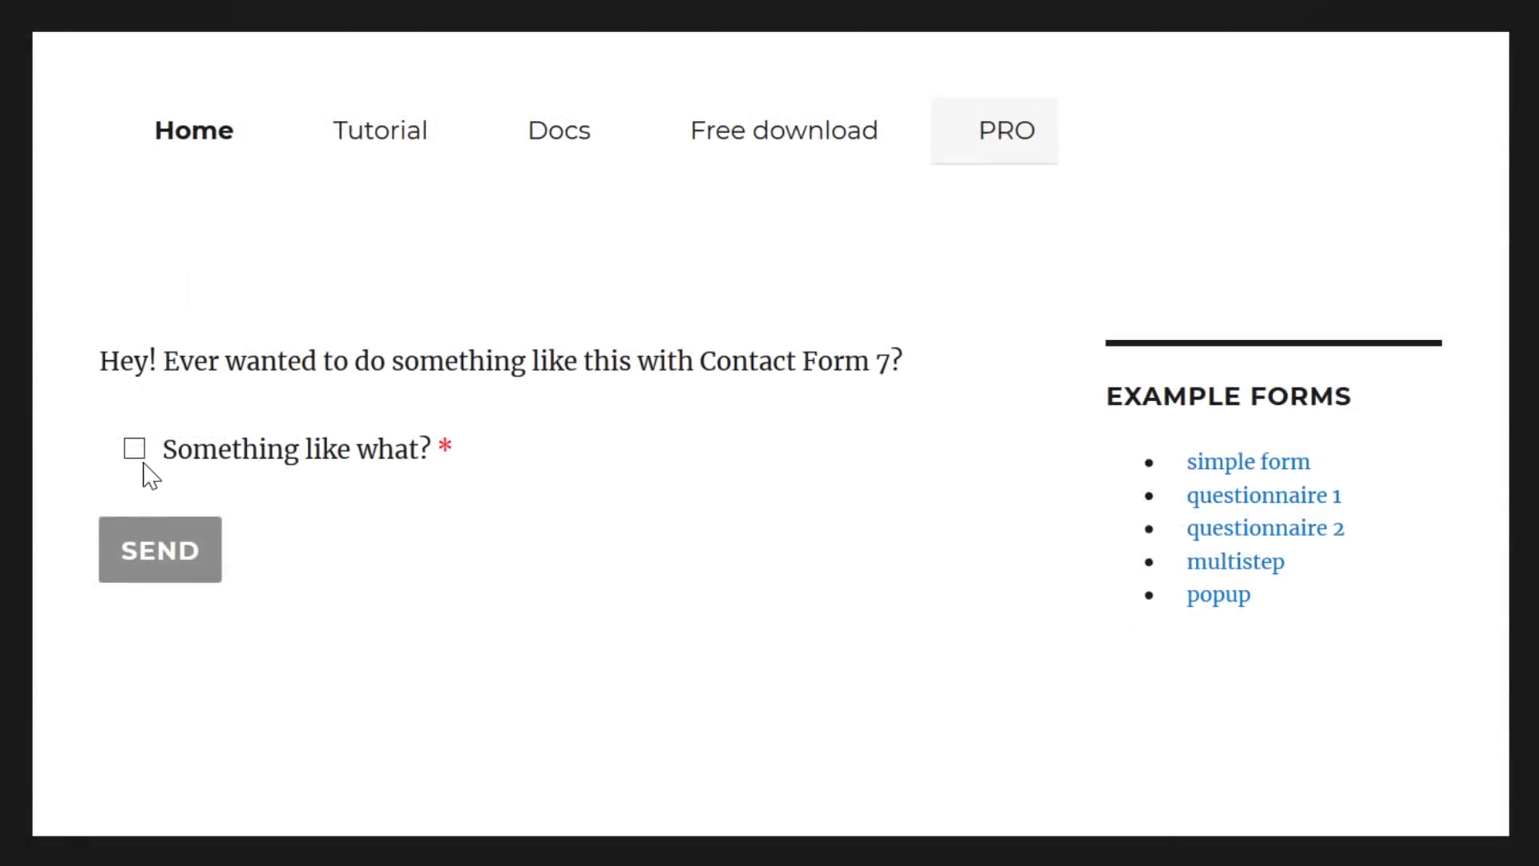
# - Tick 'Something like what?' and try the hell yeah!, nope and show me more answers
pyautogui.click(135, 451)
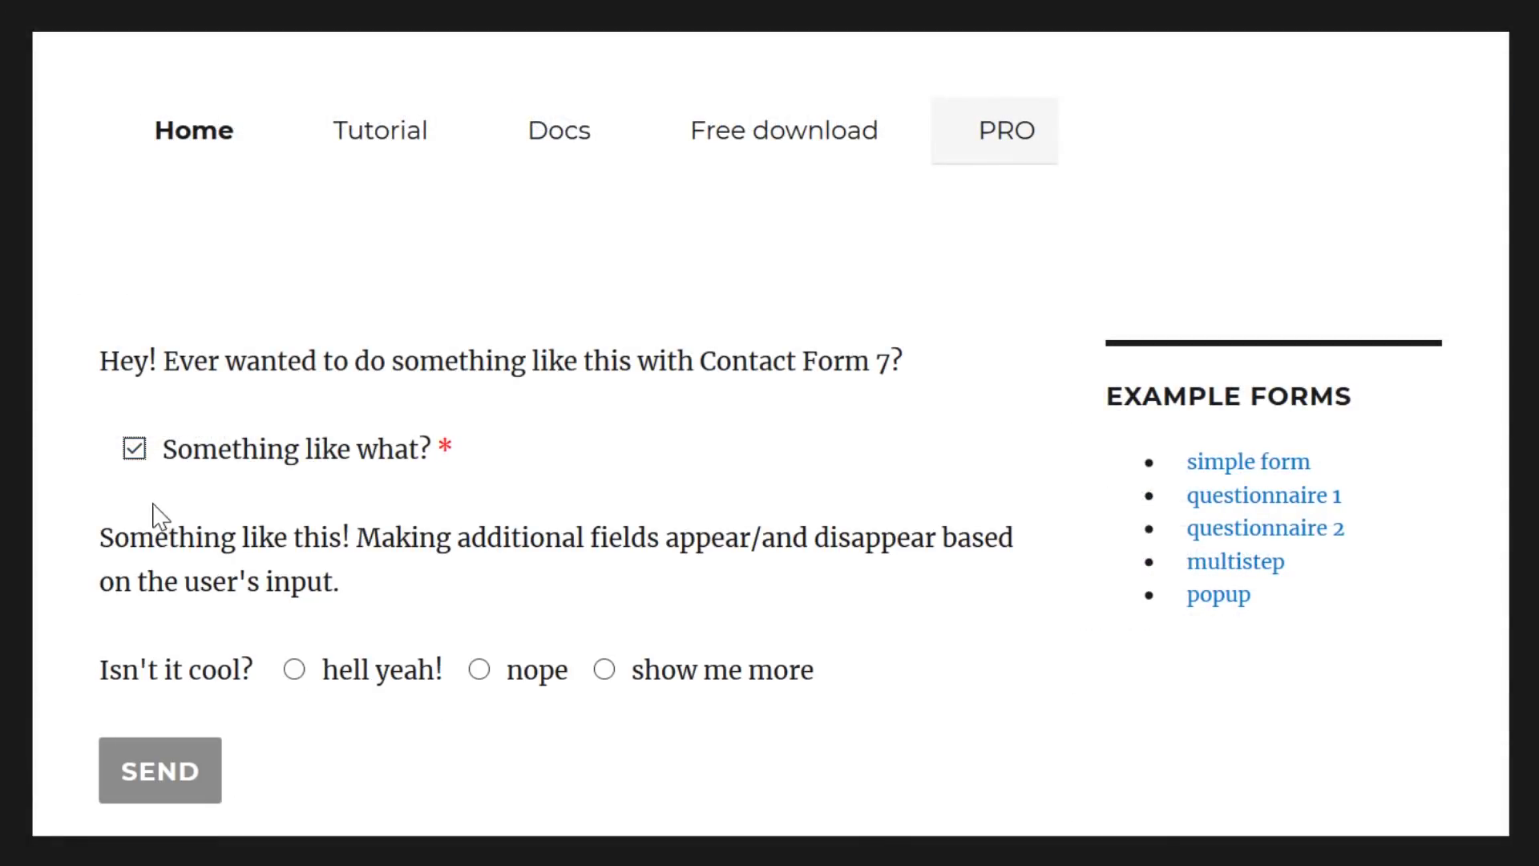
pyautogui.click(295, 671)
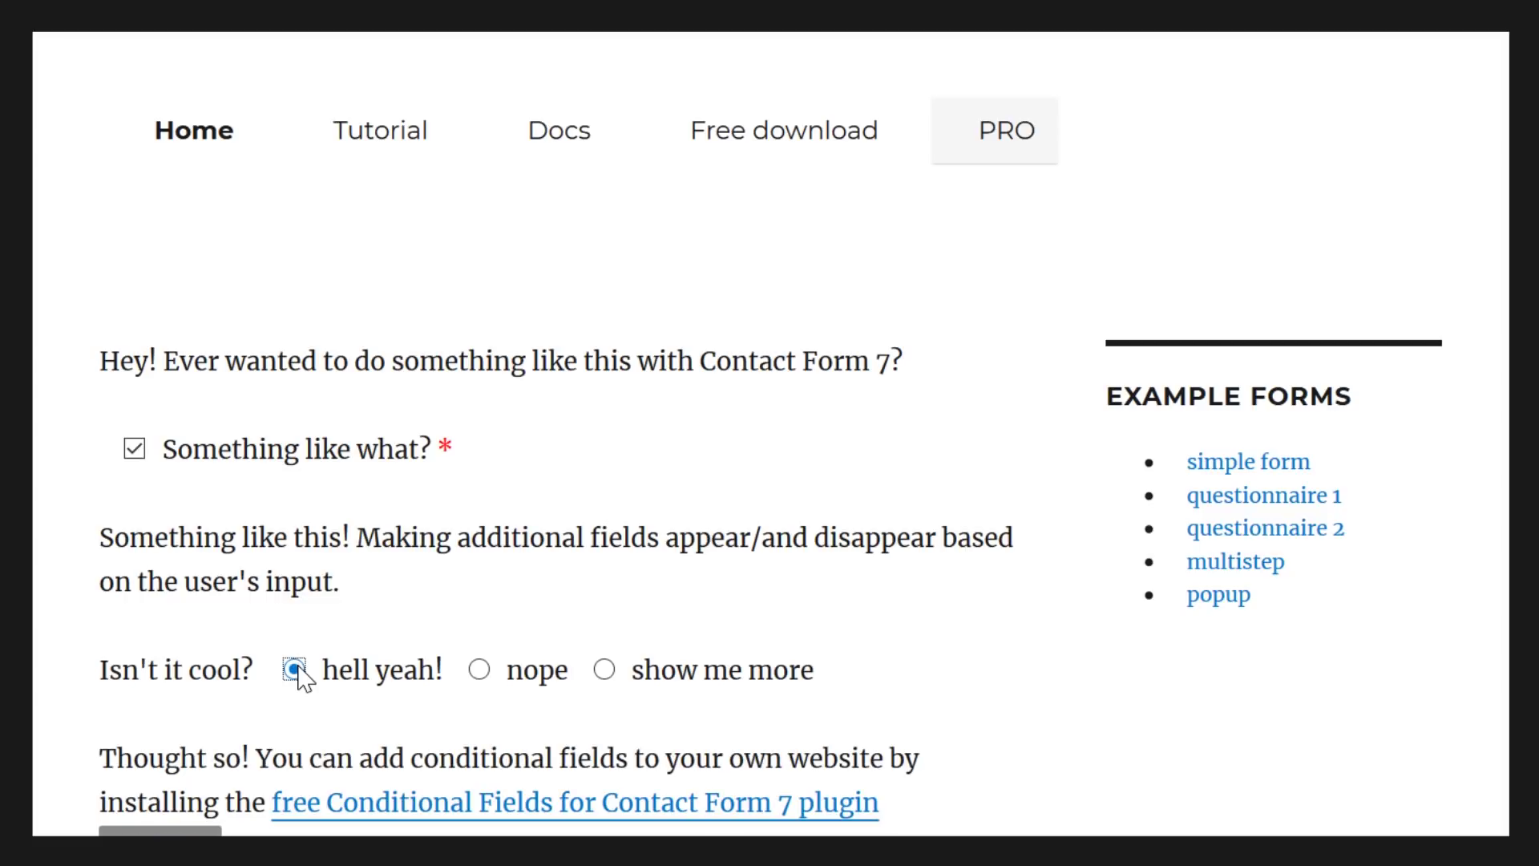
pyautogui.scroll(-4, 301, 673)
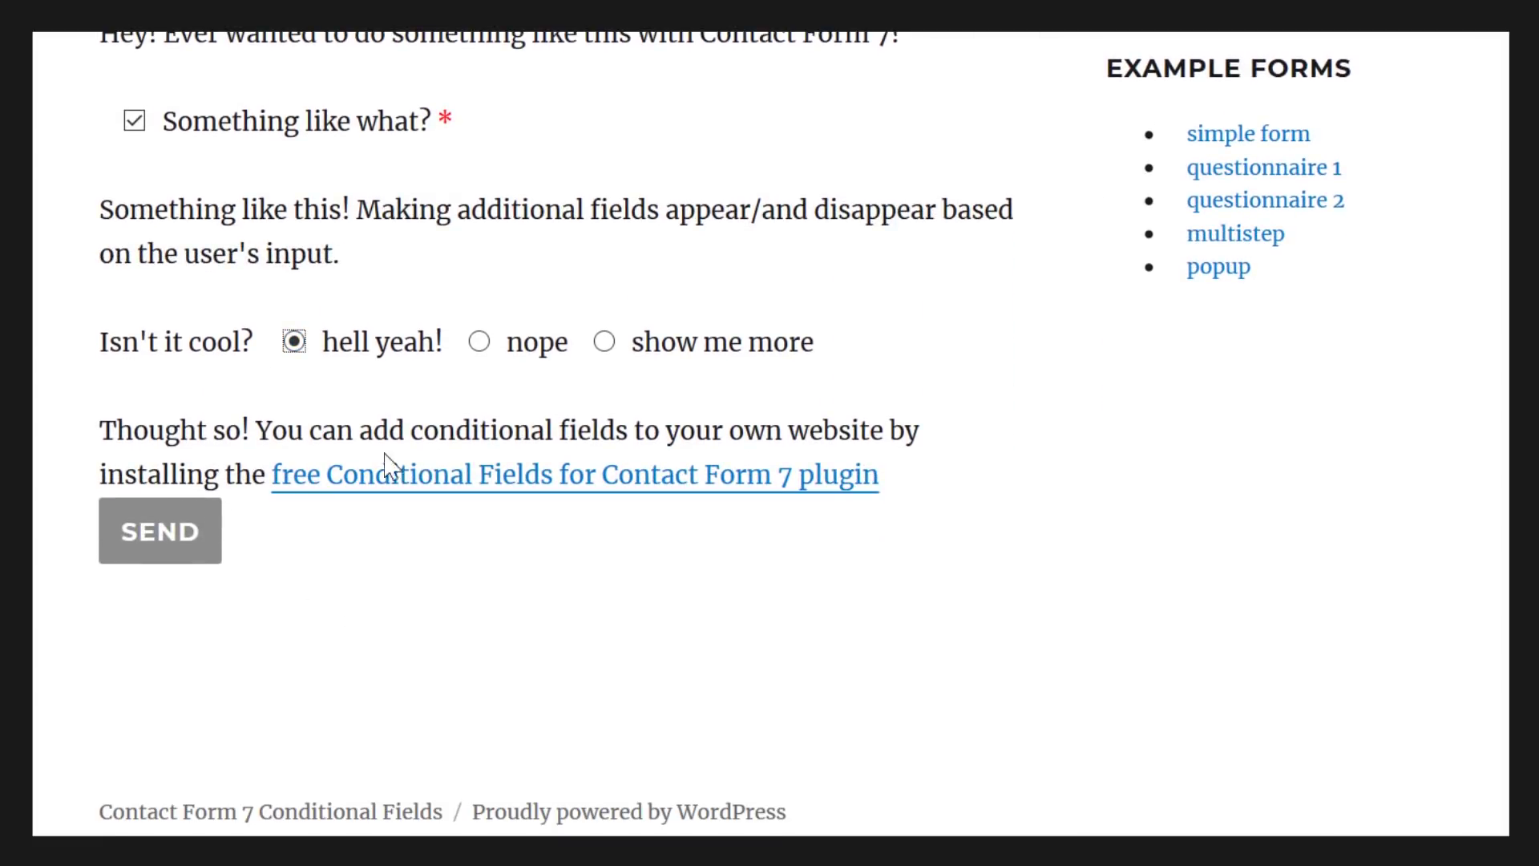
pyautogui.click(481, 345)
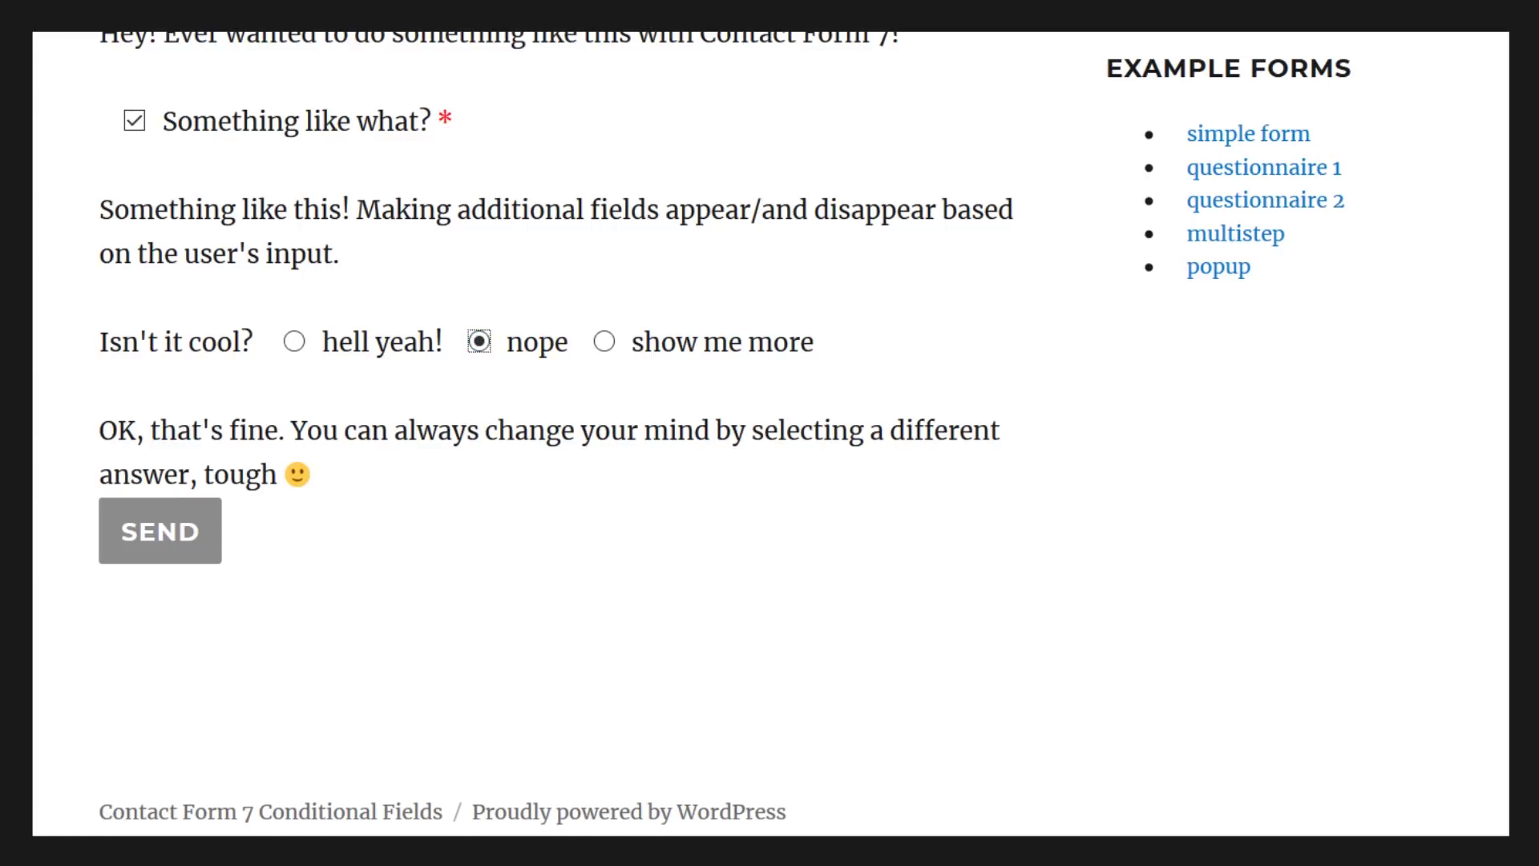
pyautogui.click(605, 343)
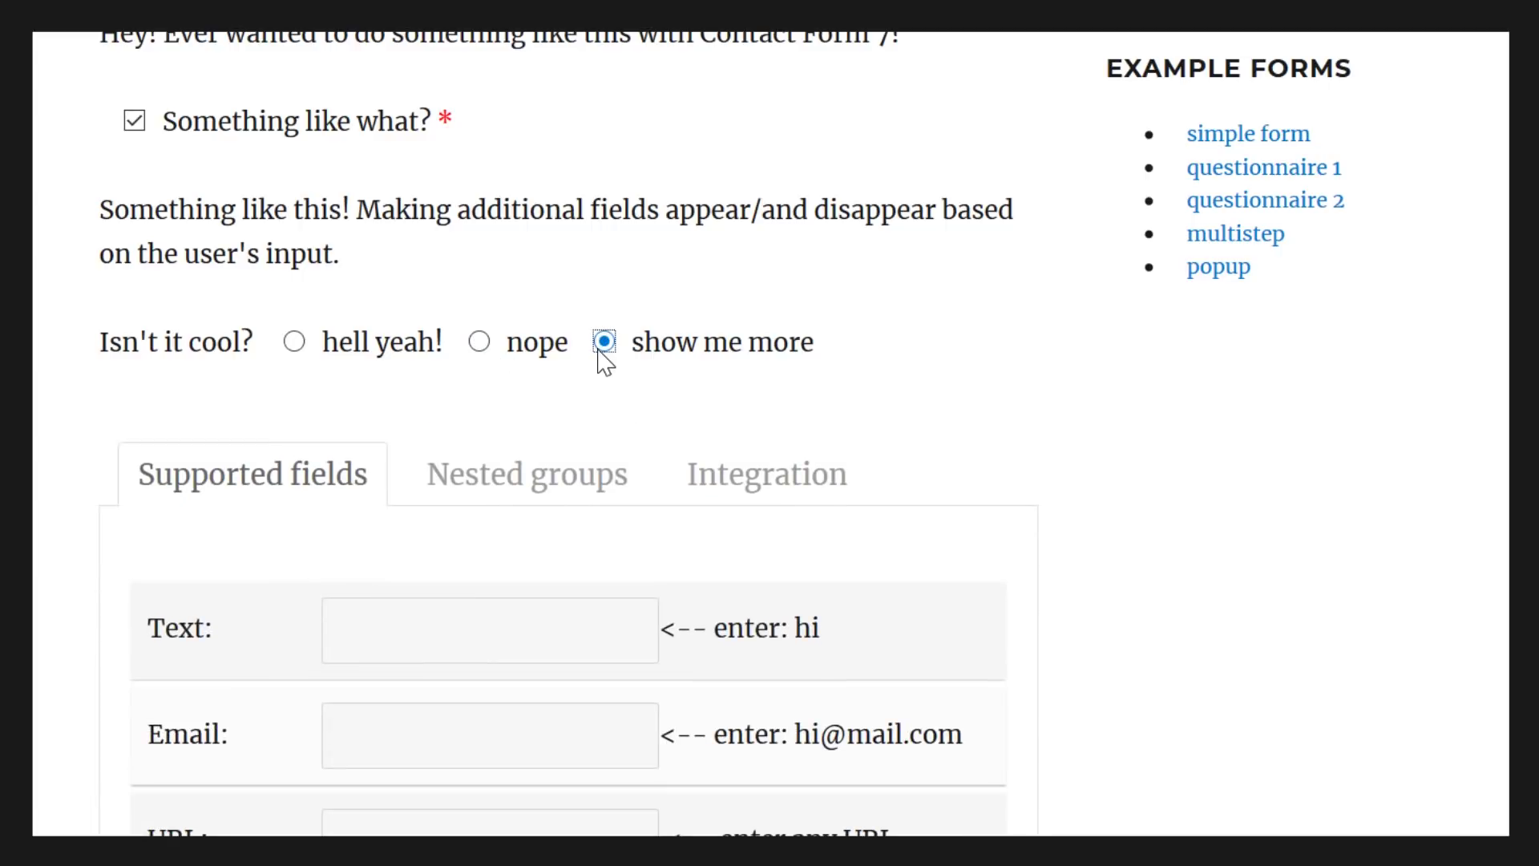
pyautogui.scroll(-2, 588, 467)
# - Enter 'hi' in the Text field and start 'hi@mail' in the Email field
pyautogui.click(490, 467)
pyautogui.write('h')
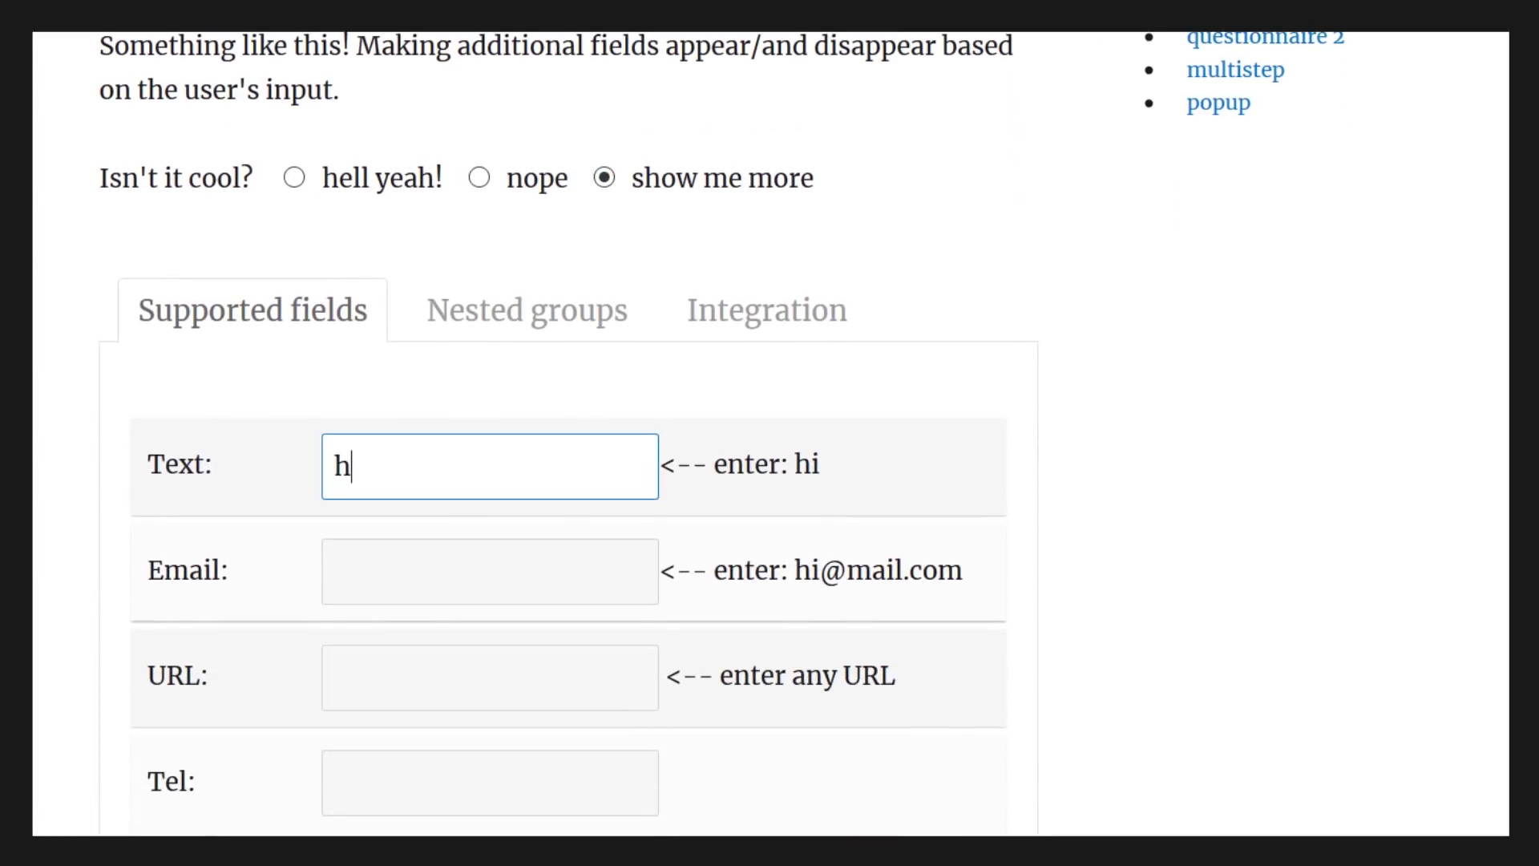
pyautogui.write('i')
pyautogui.click(490, 571)
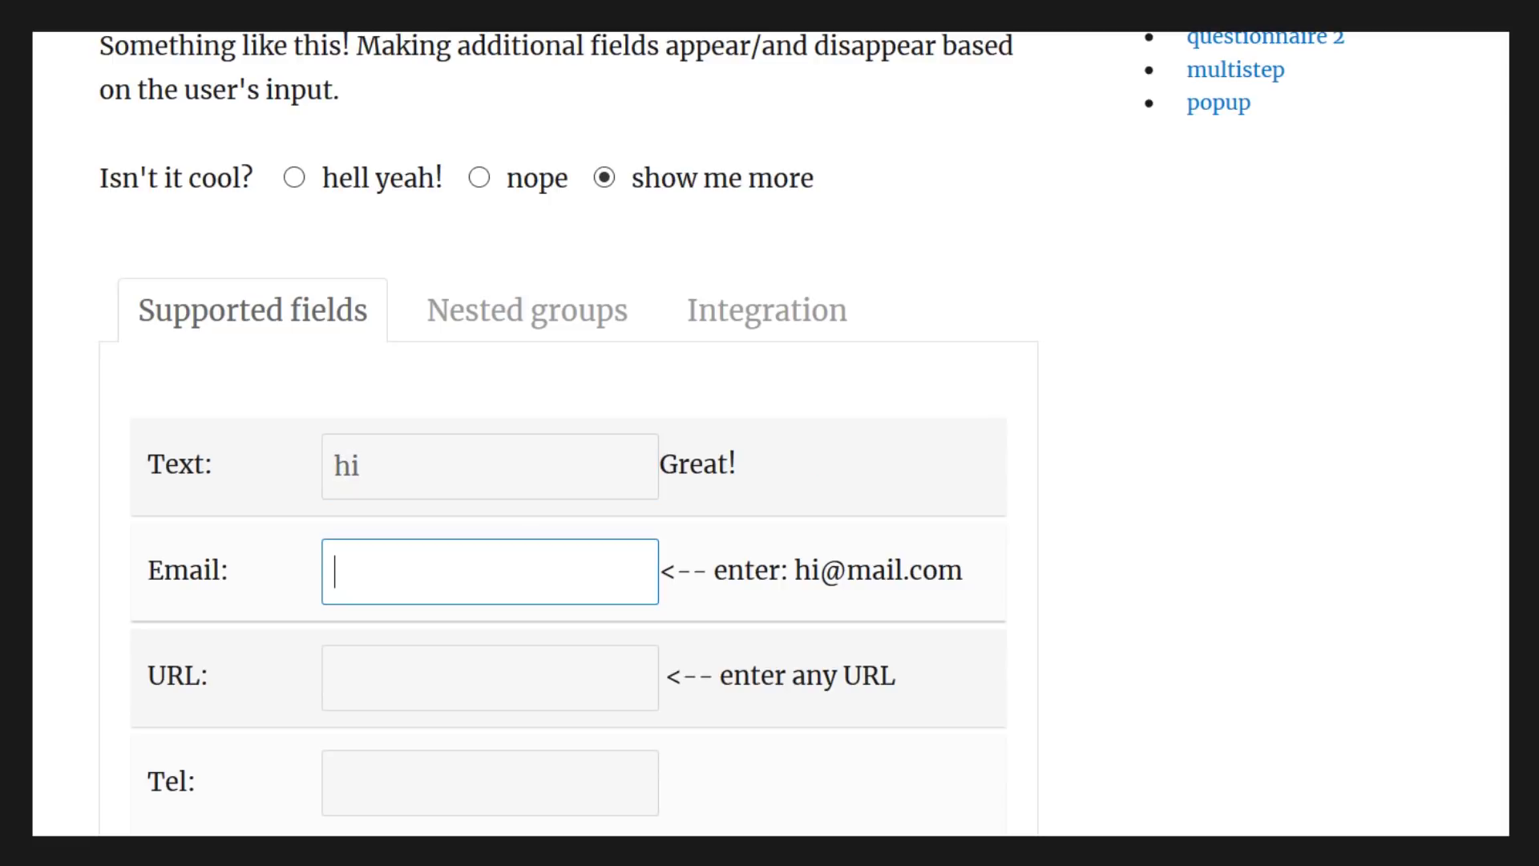
pyautogui.write('hi@mail')
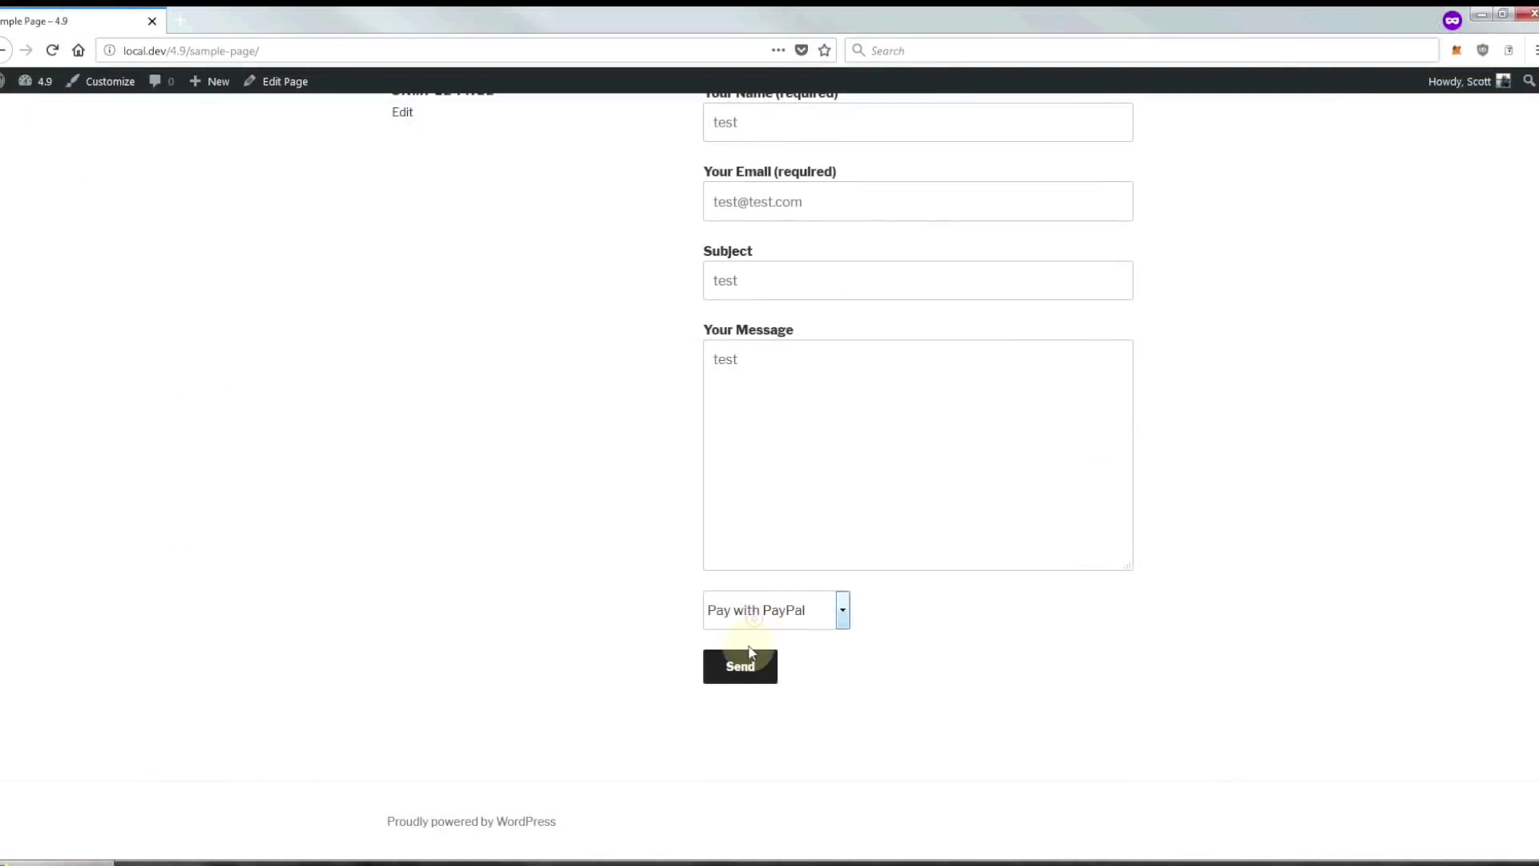
# - Submit the form choosing Pay with Credit Card as the payment method
pyautogui.click(750, 651)
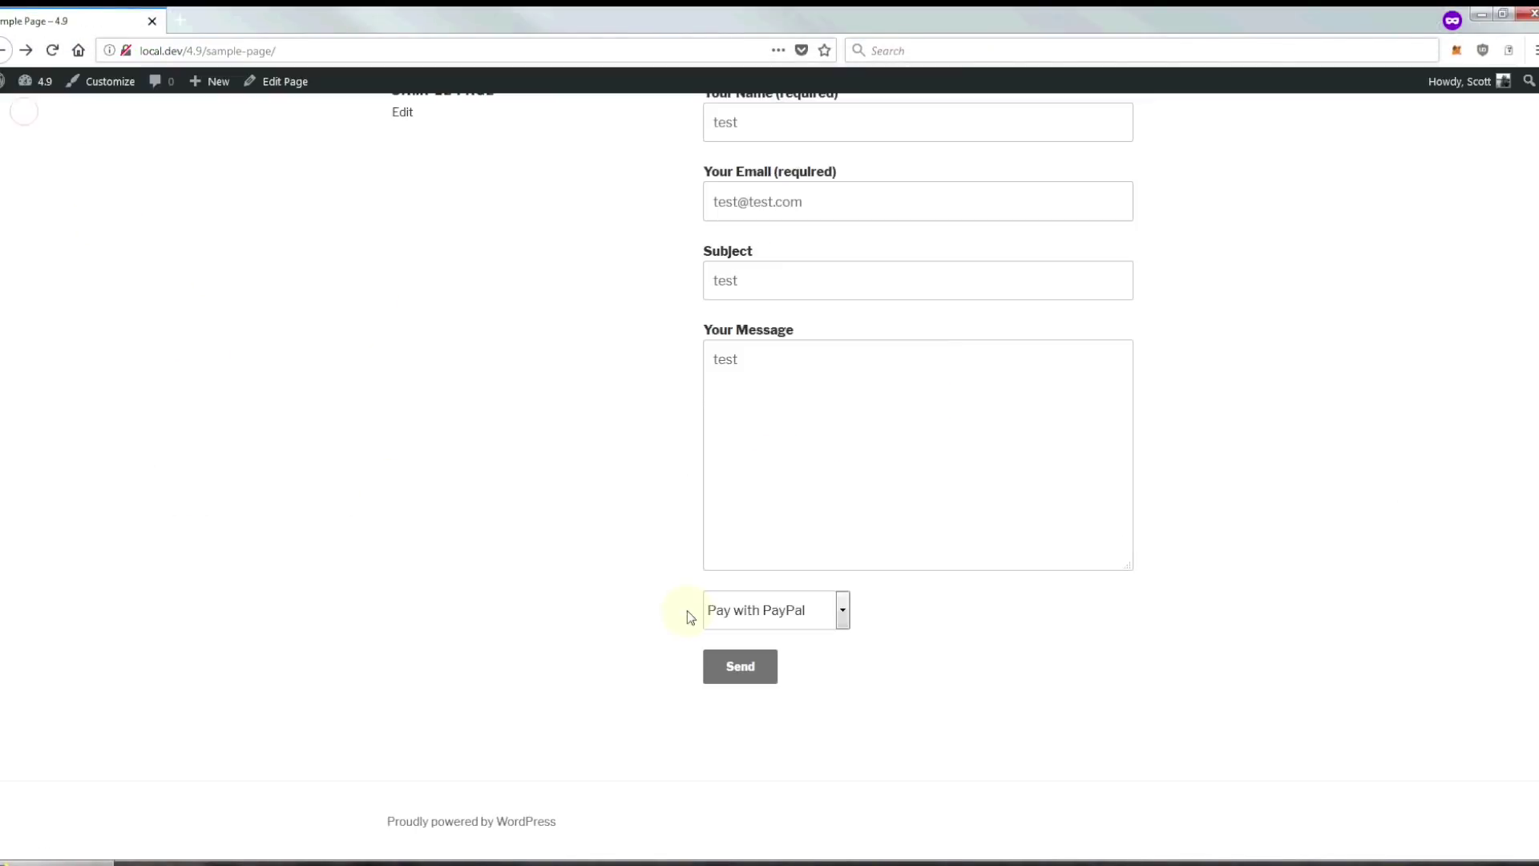
pyautogui.click(781, 612)
pyautogui.click(738, 653)
pyautogui.click(740, 670)
# - Fill in a test card number and security code, then submit the card payment
pyautogui.write('4242')
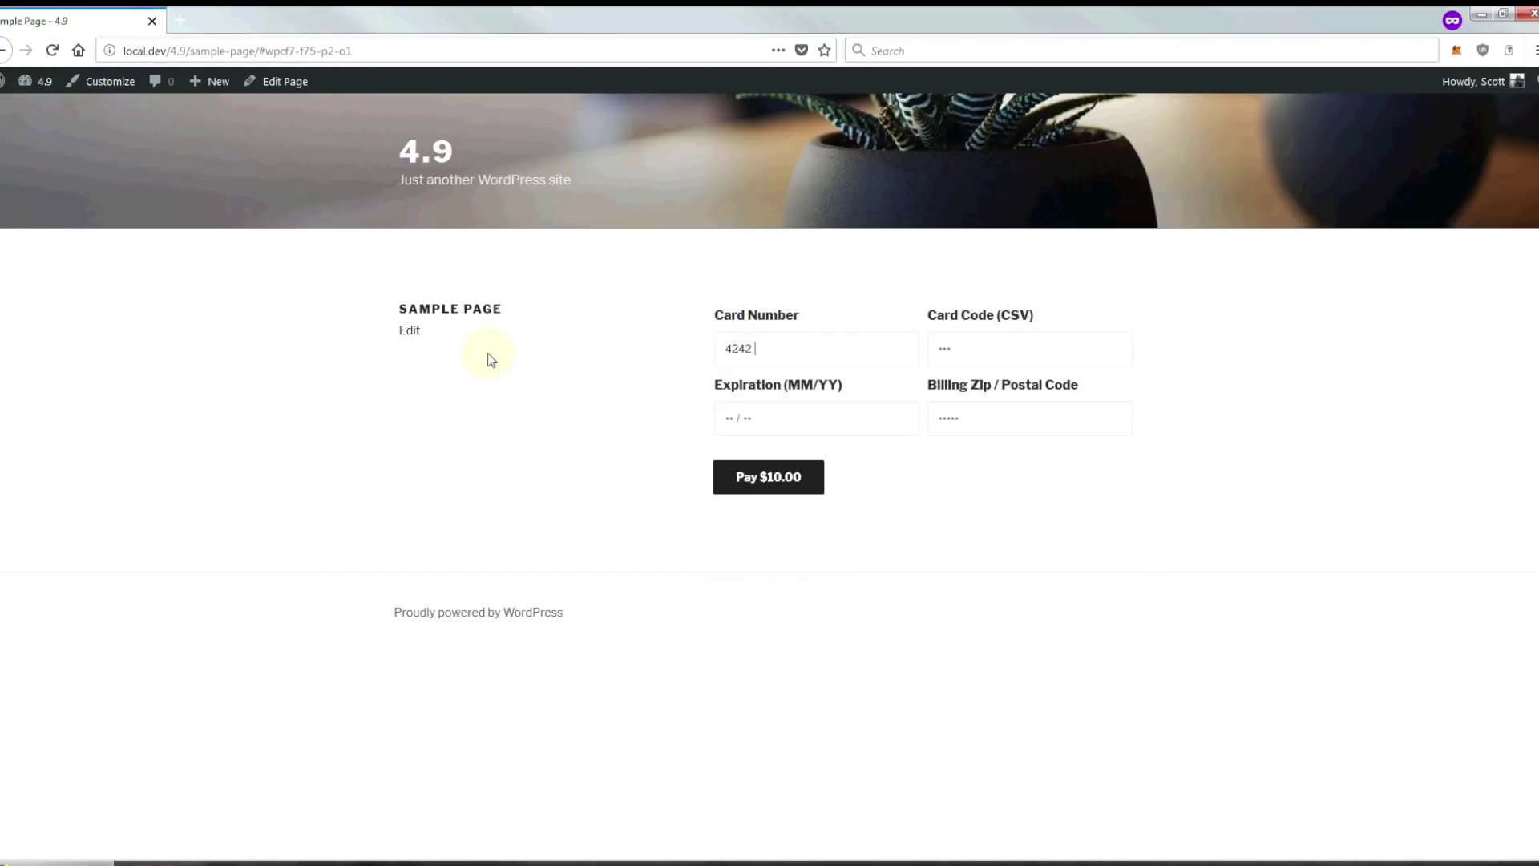
pyautogui.write(' 4242 3132 1465')
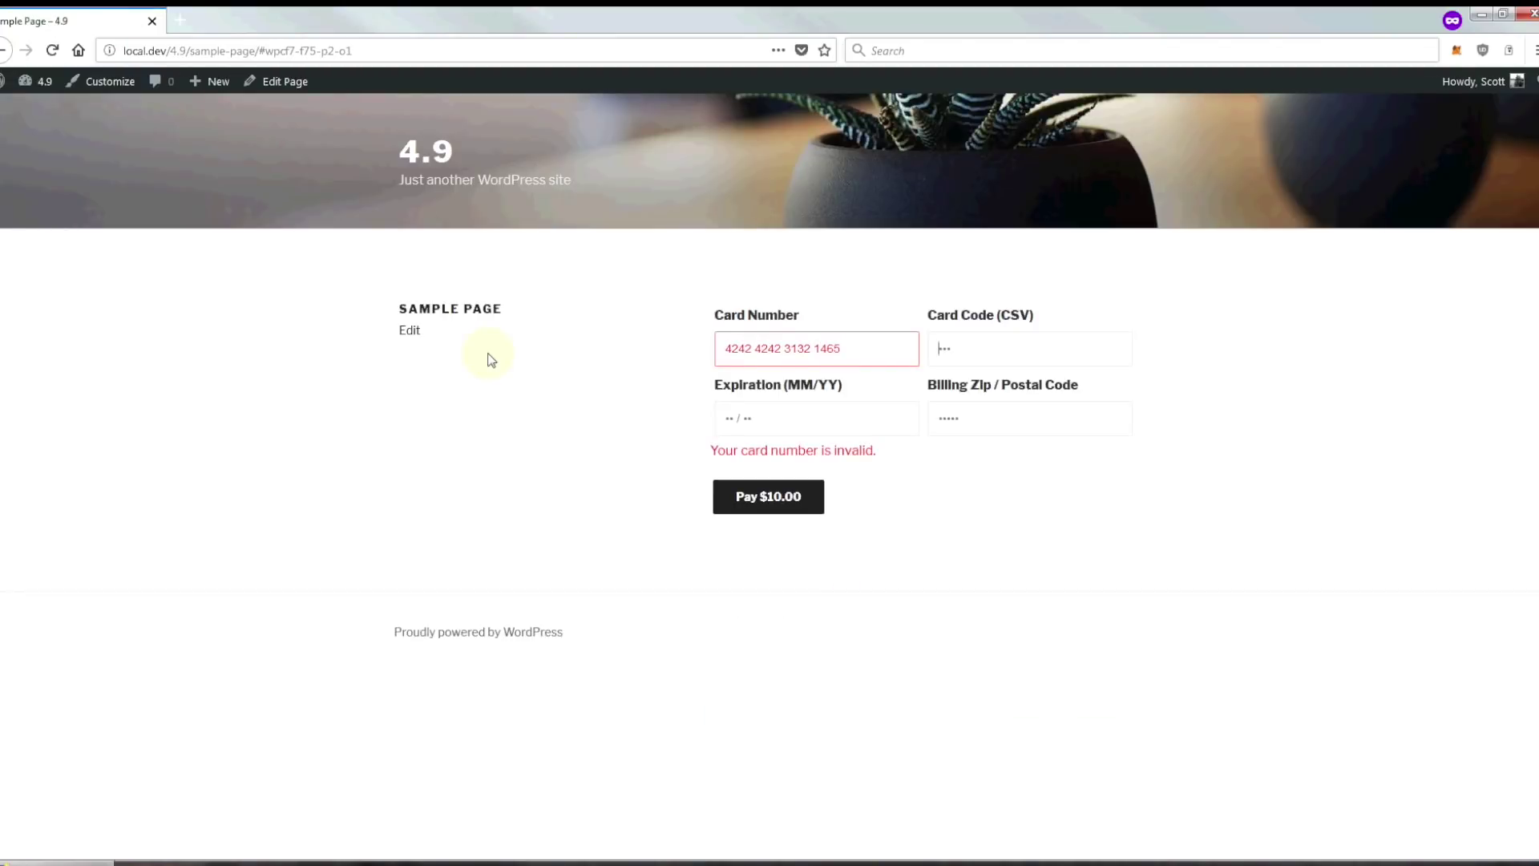
pyautogui.press('Tab')
pyautogui.write('11')
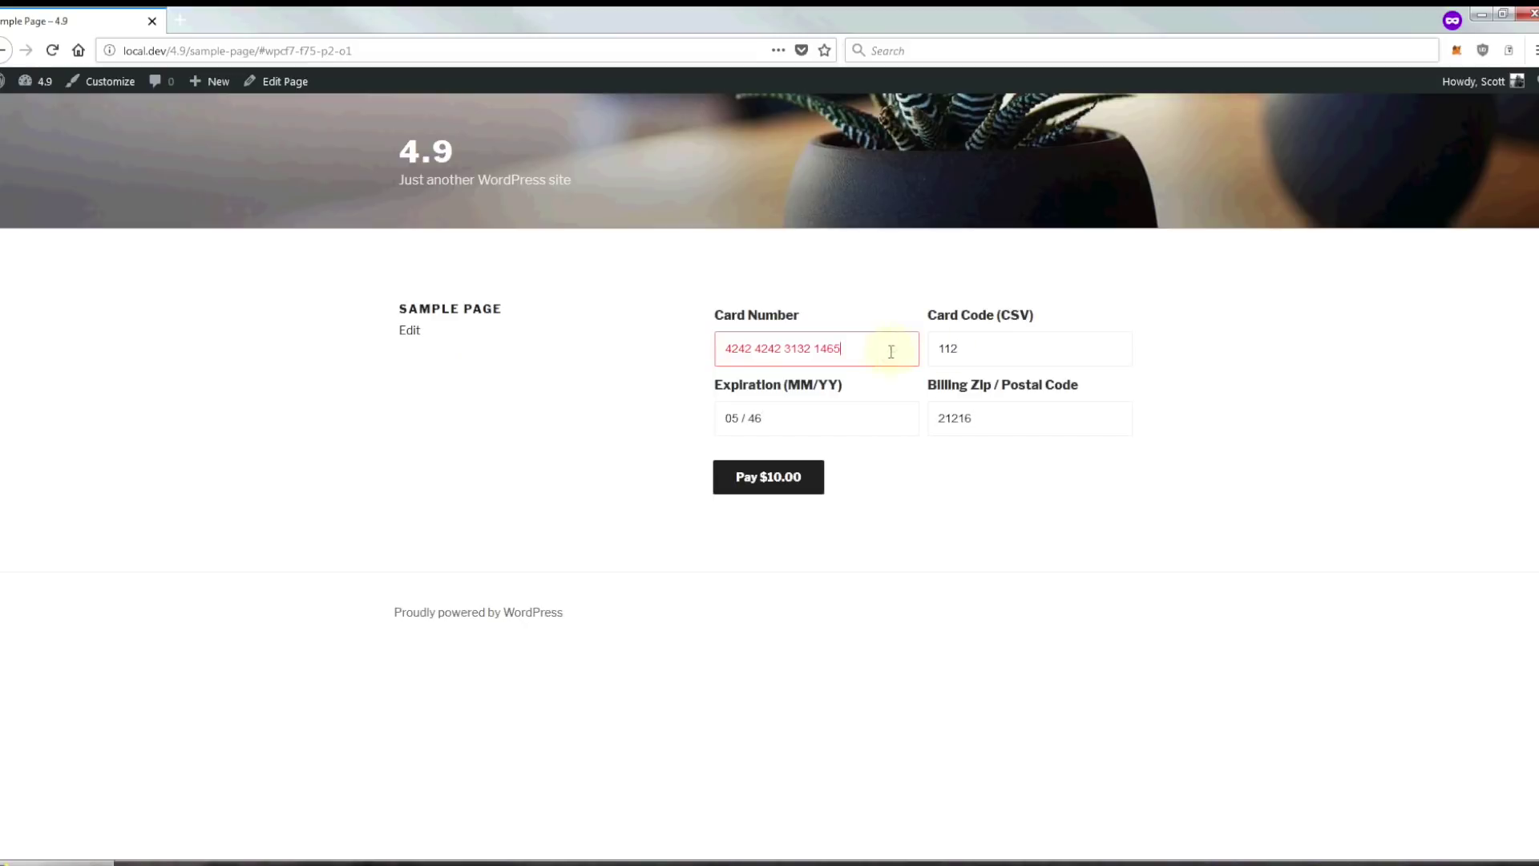
pyautogui.press('Return')
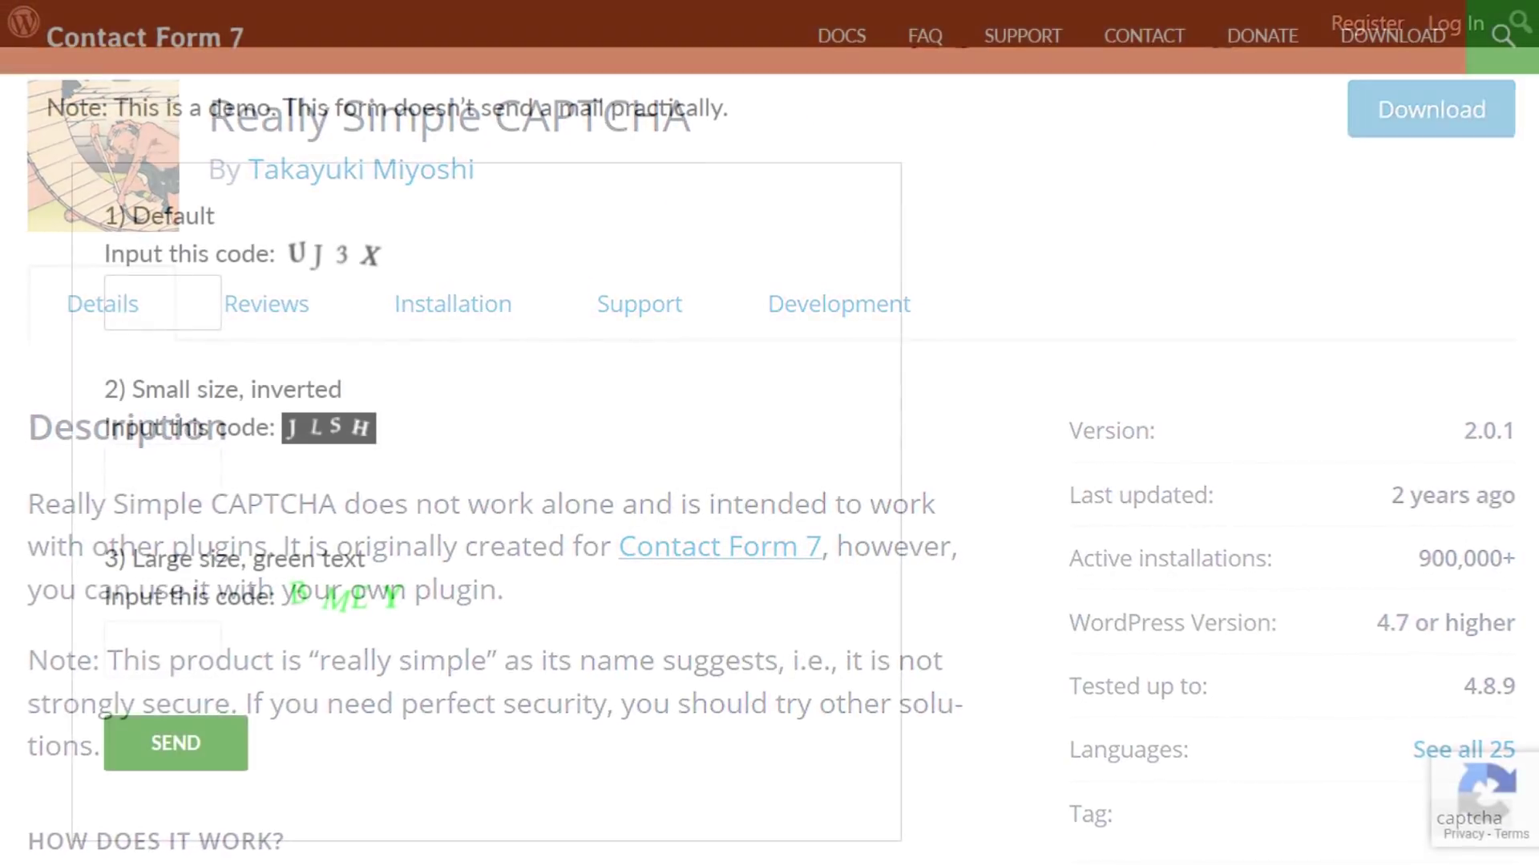
# - Fill in the second and third CAPTCHA codes and send the form
pyautogui.click(163, 472)
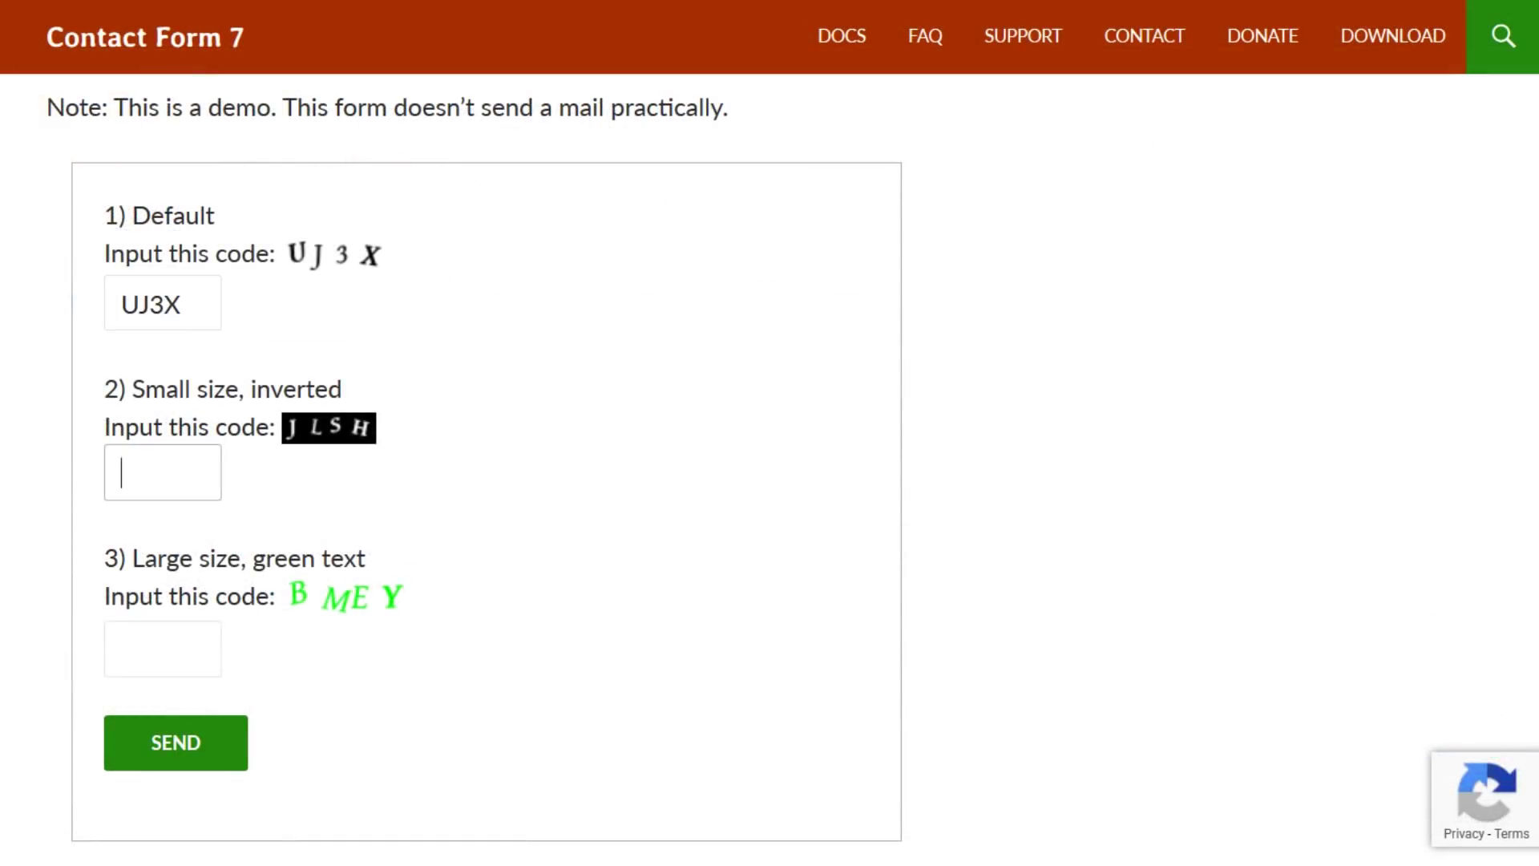
pyautogui.click(163, 648)
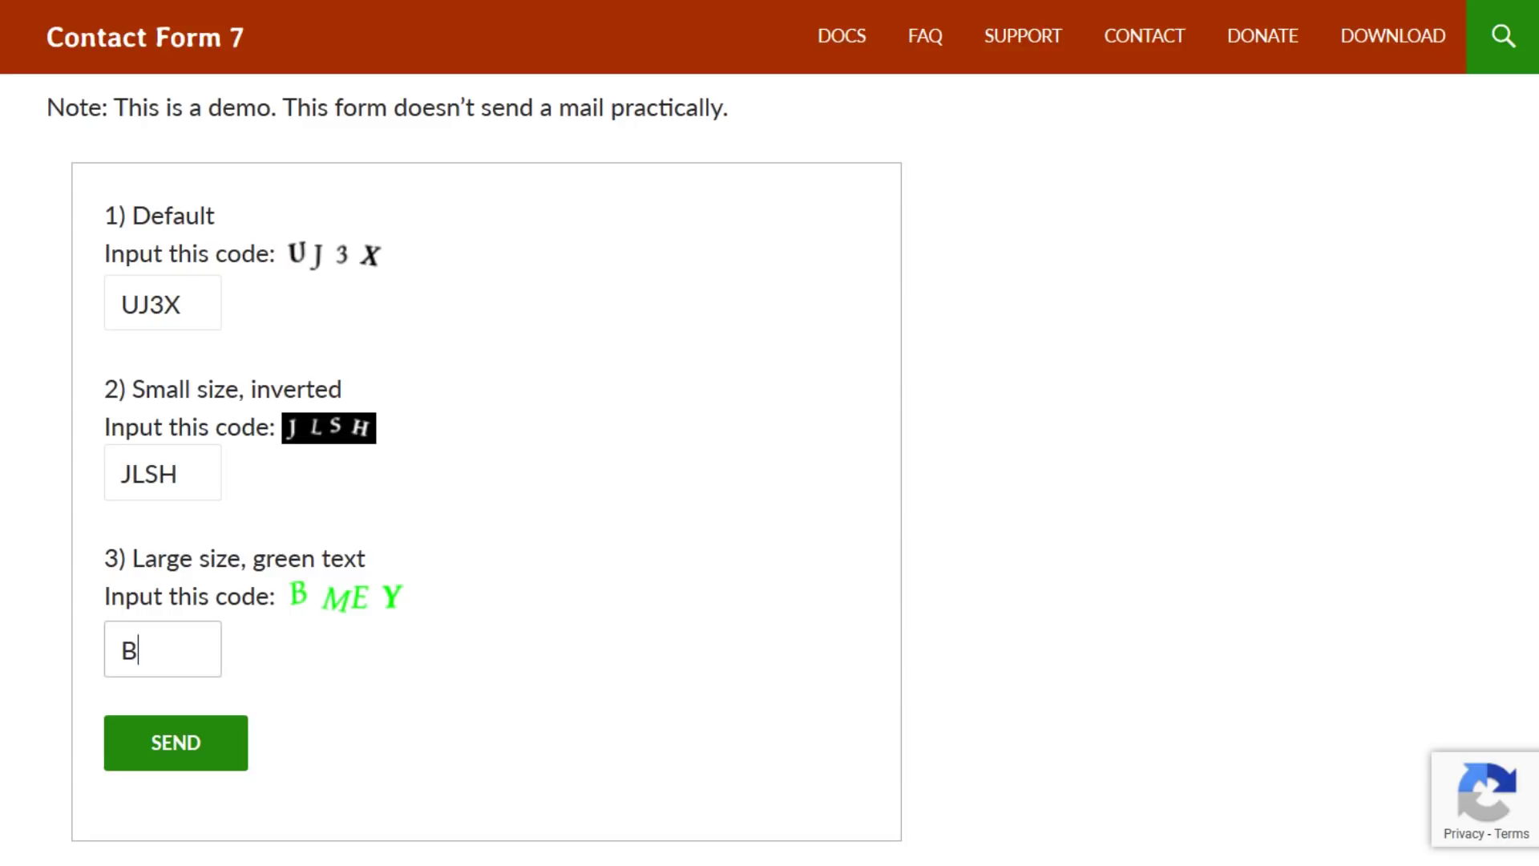
pyautogui.click(165, 742)
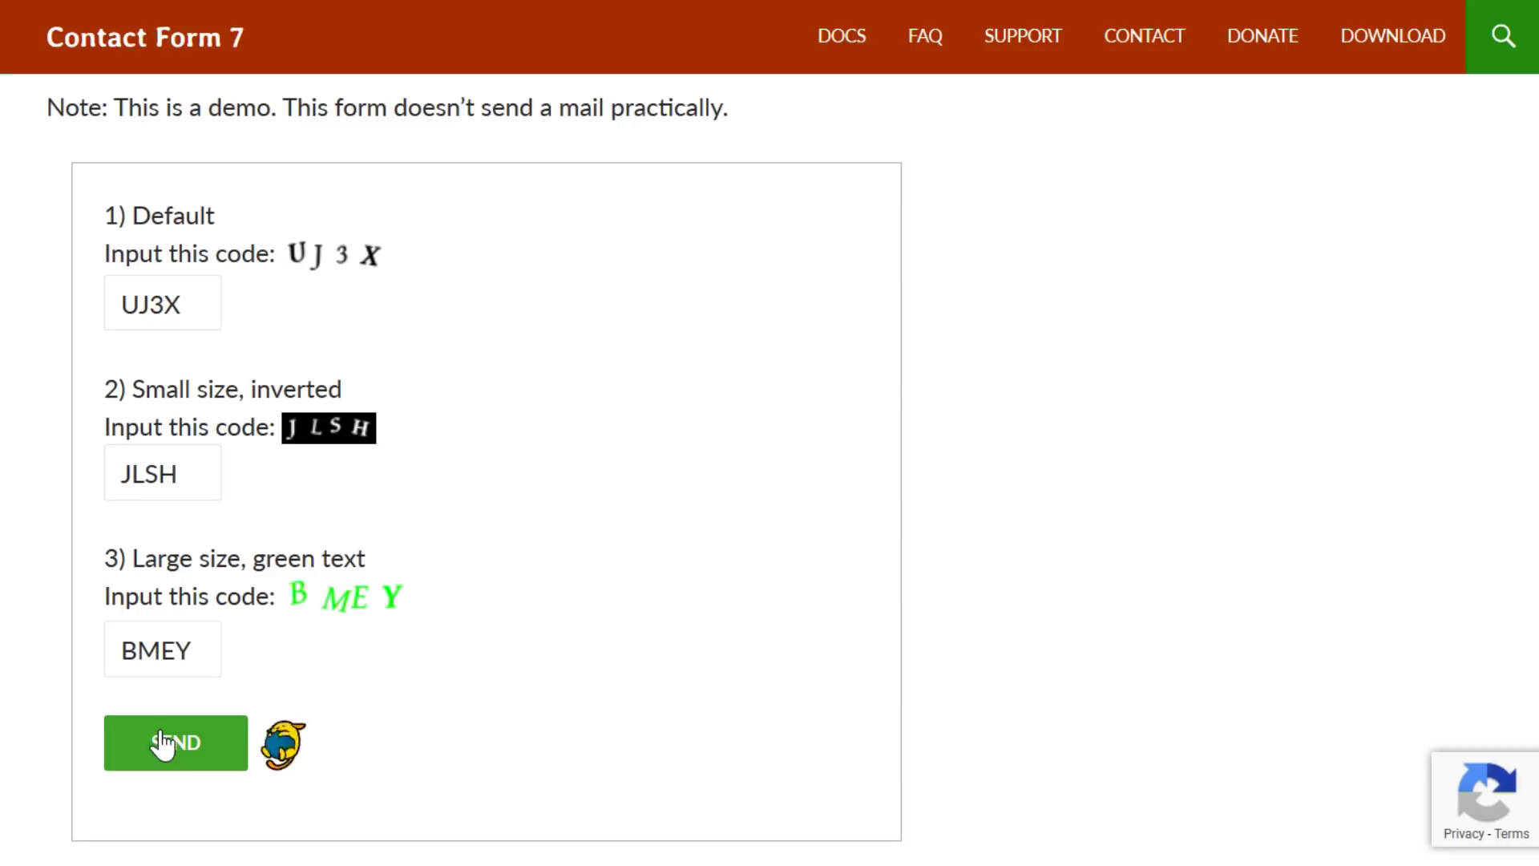
pyautogui.scroll(-2, 1264, 842)
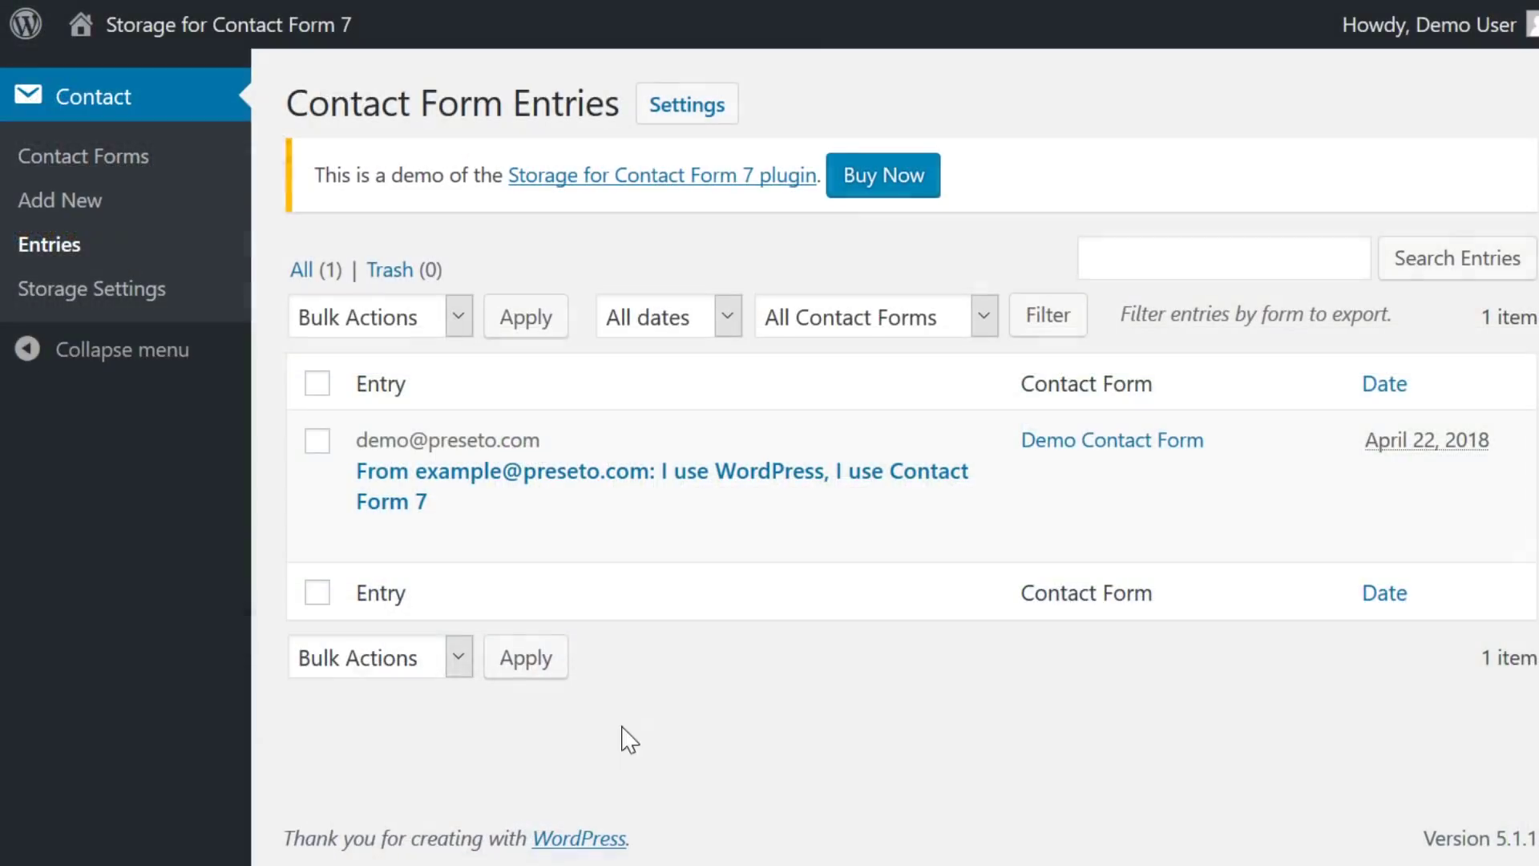
# - View a stored entry from Contact > Entries and scroll through its full details
pyautogui.moveTo(584, 550)
pyautogui.click(465, 536)
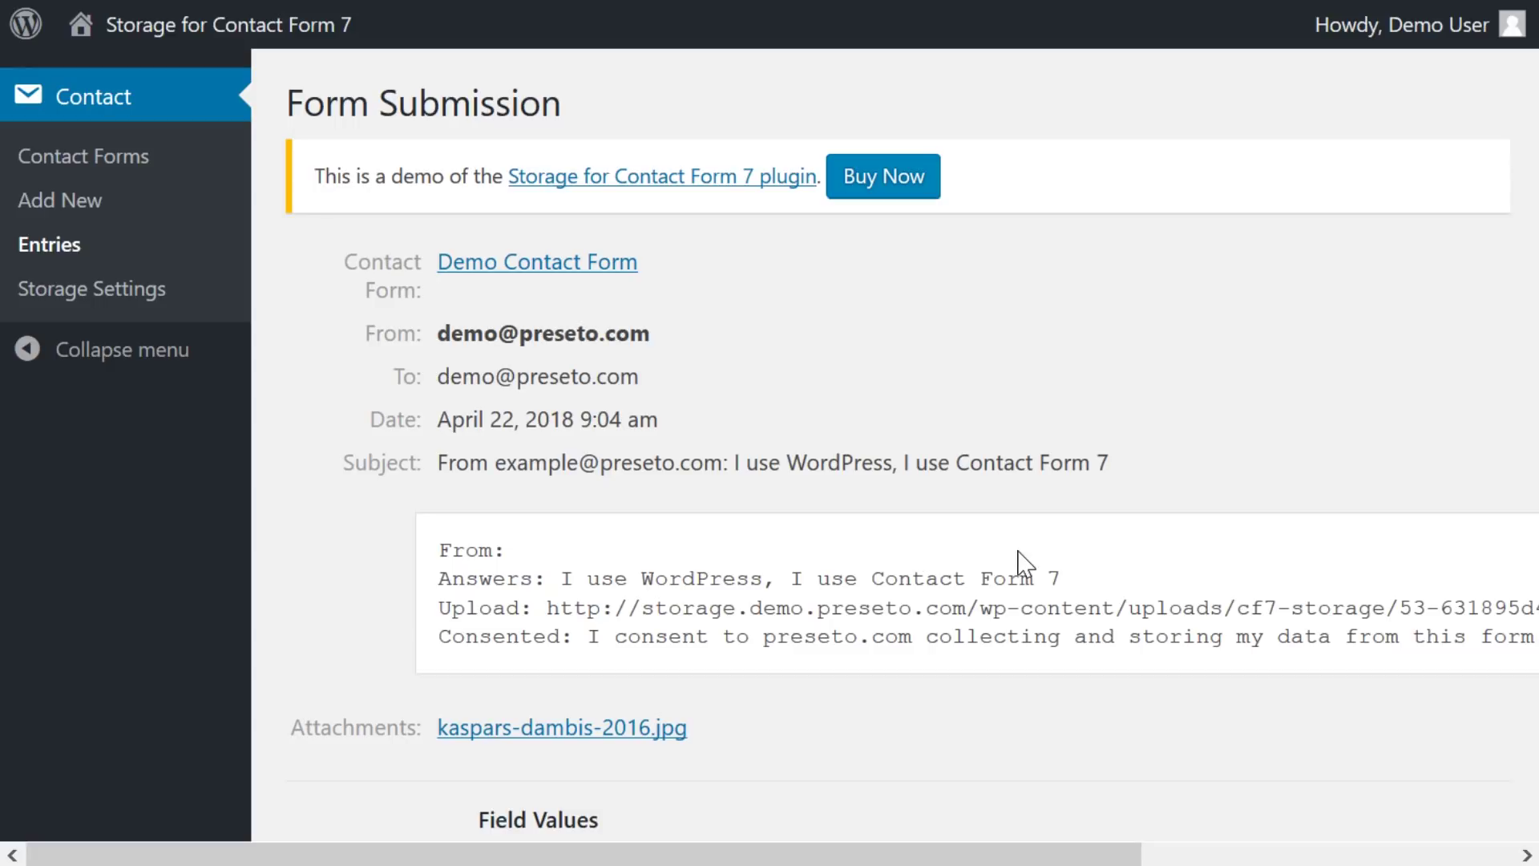
pyautogui.scroll(-7, 704, 612)
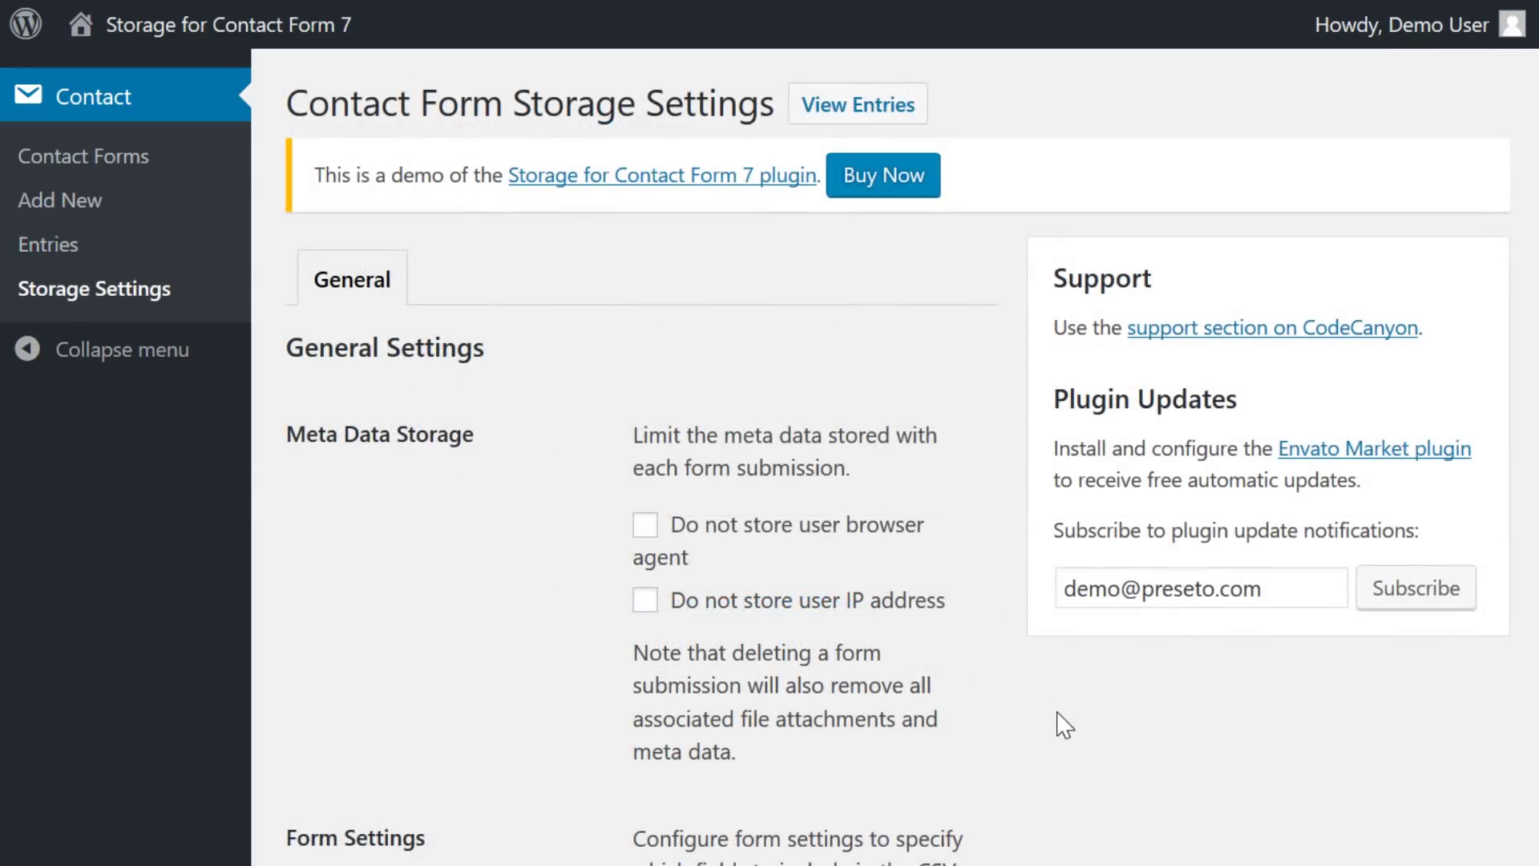
pyautogui.scroll(-5, 1058, 713)
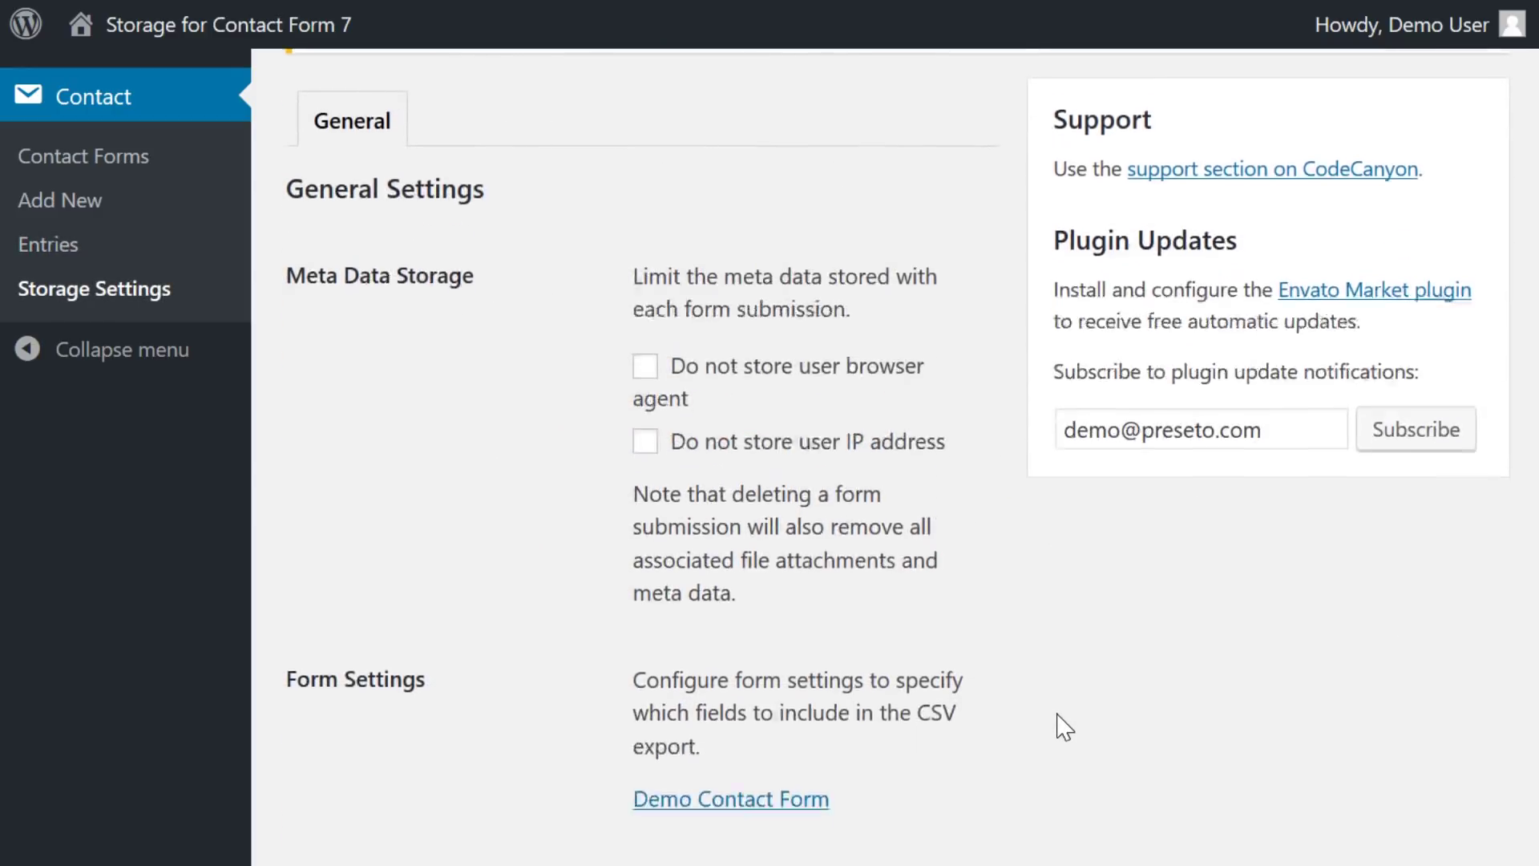
pyautogui.scroll(5, 1058, 715)
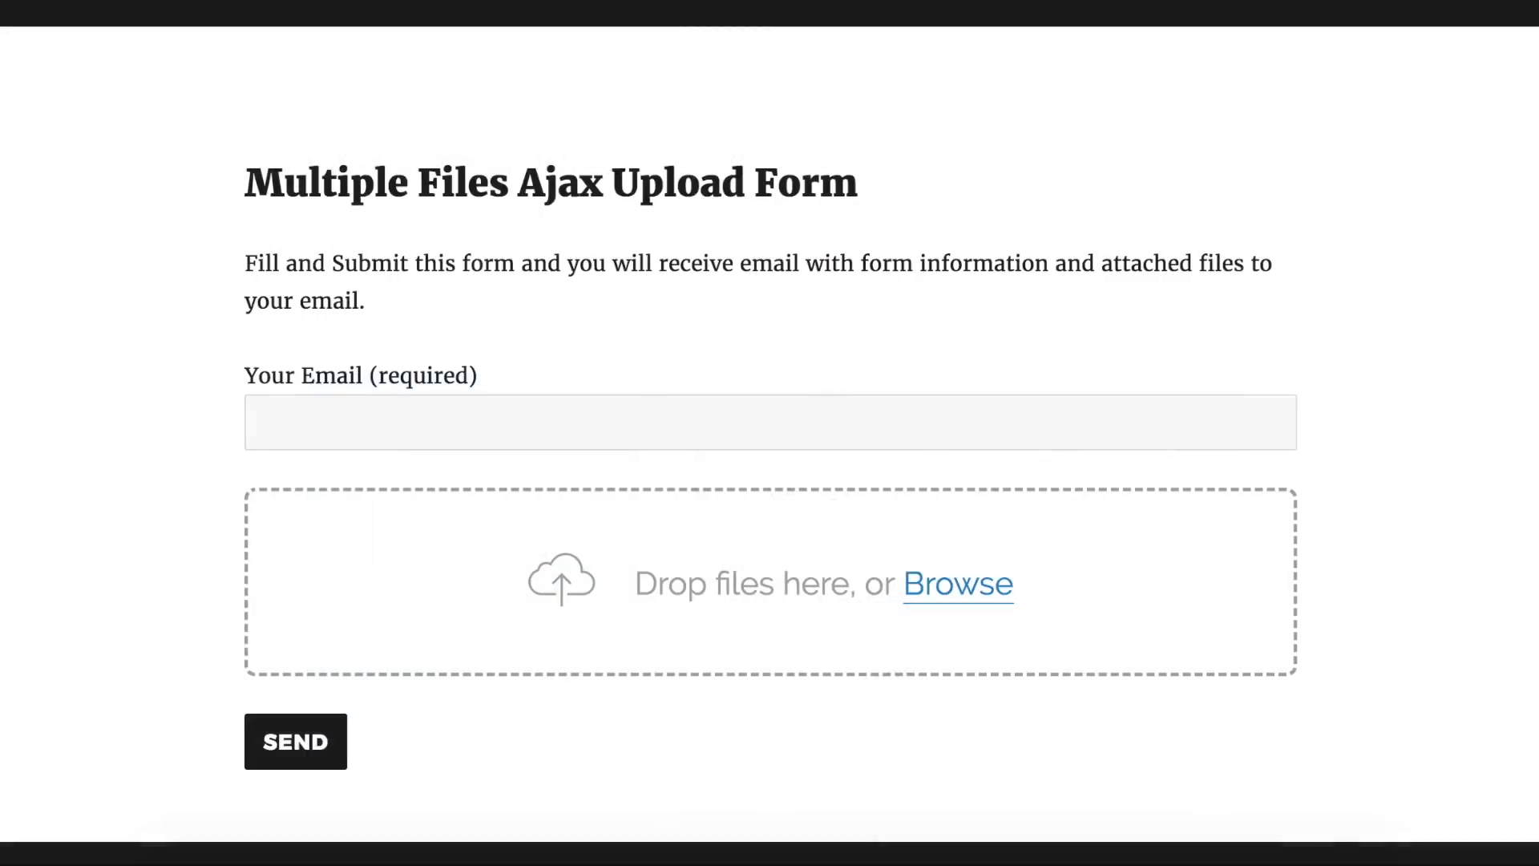
# - Drop three photodune images onto the upload zone, then delete the third thumbnail
pyautogui.moveTo(1535, 489); pyautogui.dragTo(877, 566)
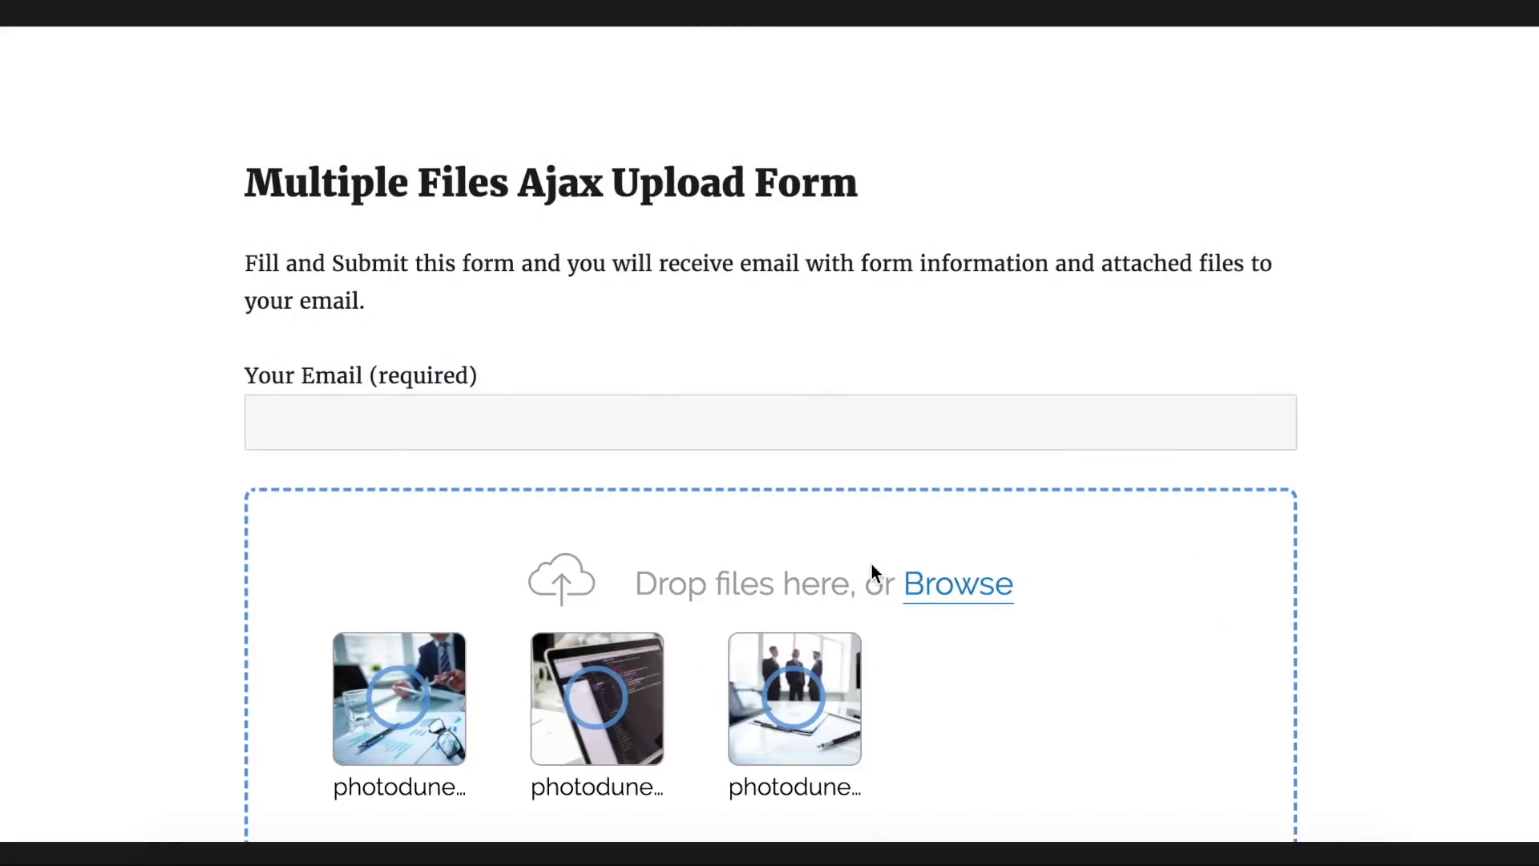
pyautogui.scroll(-3, 882, 562)
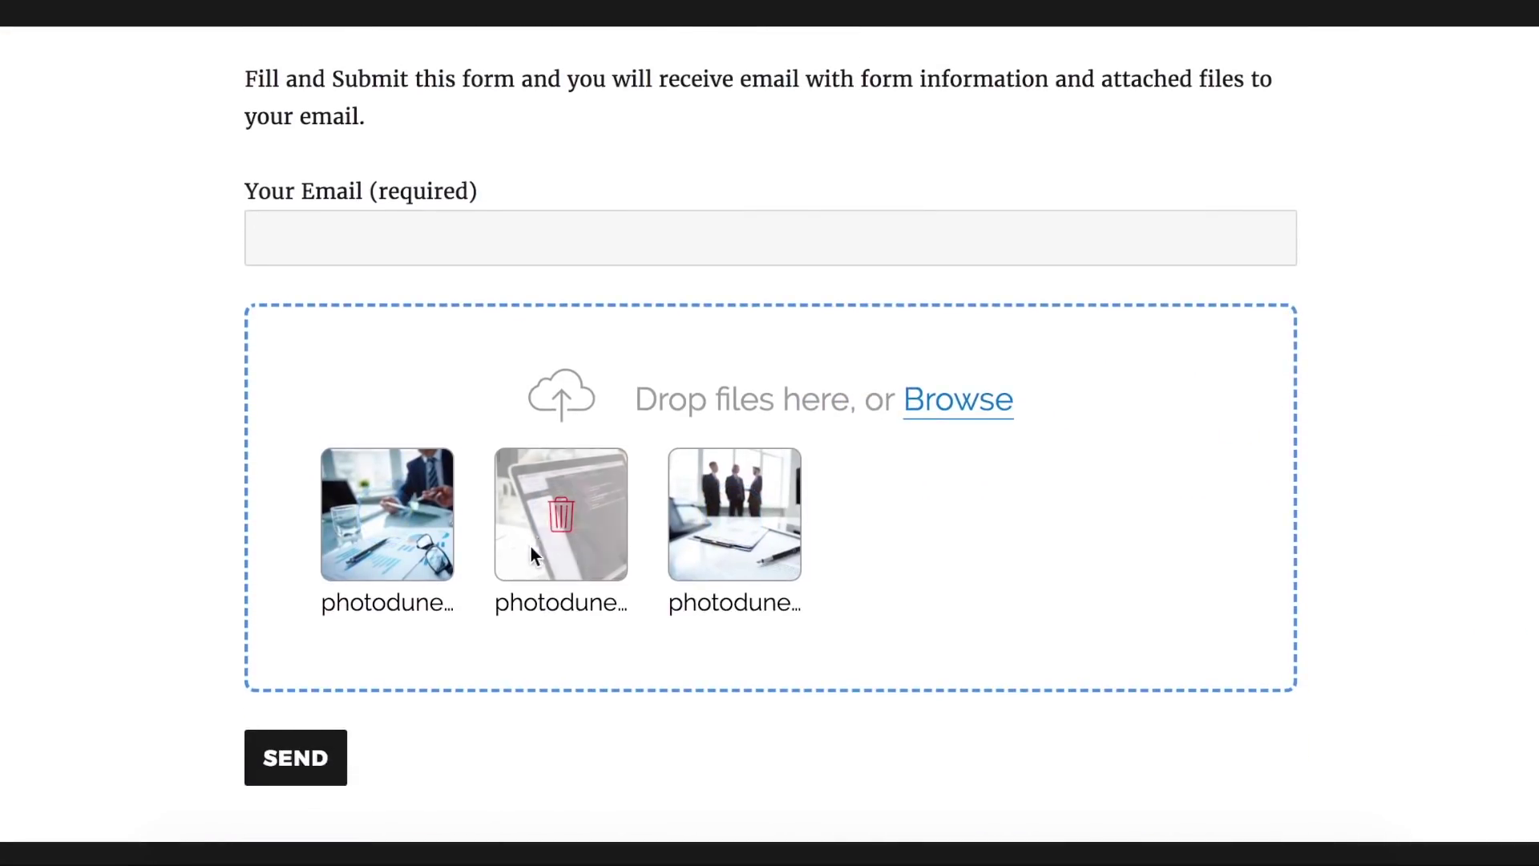
pyautogui.moveTo(747, 519)
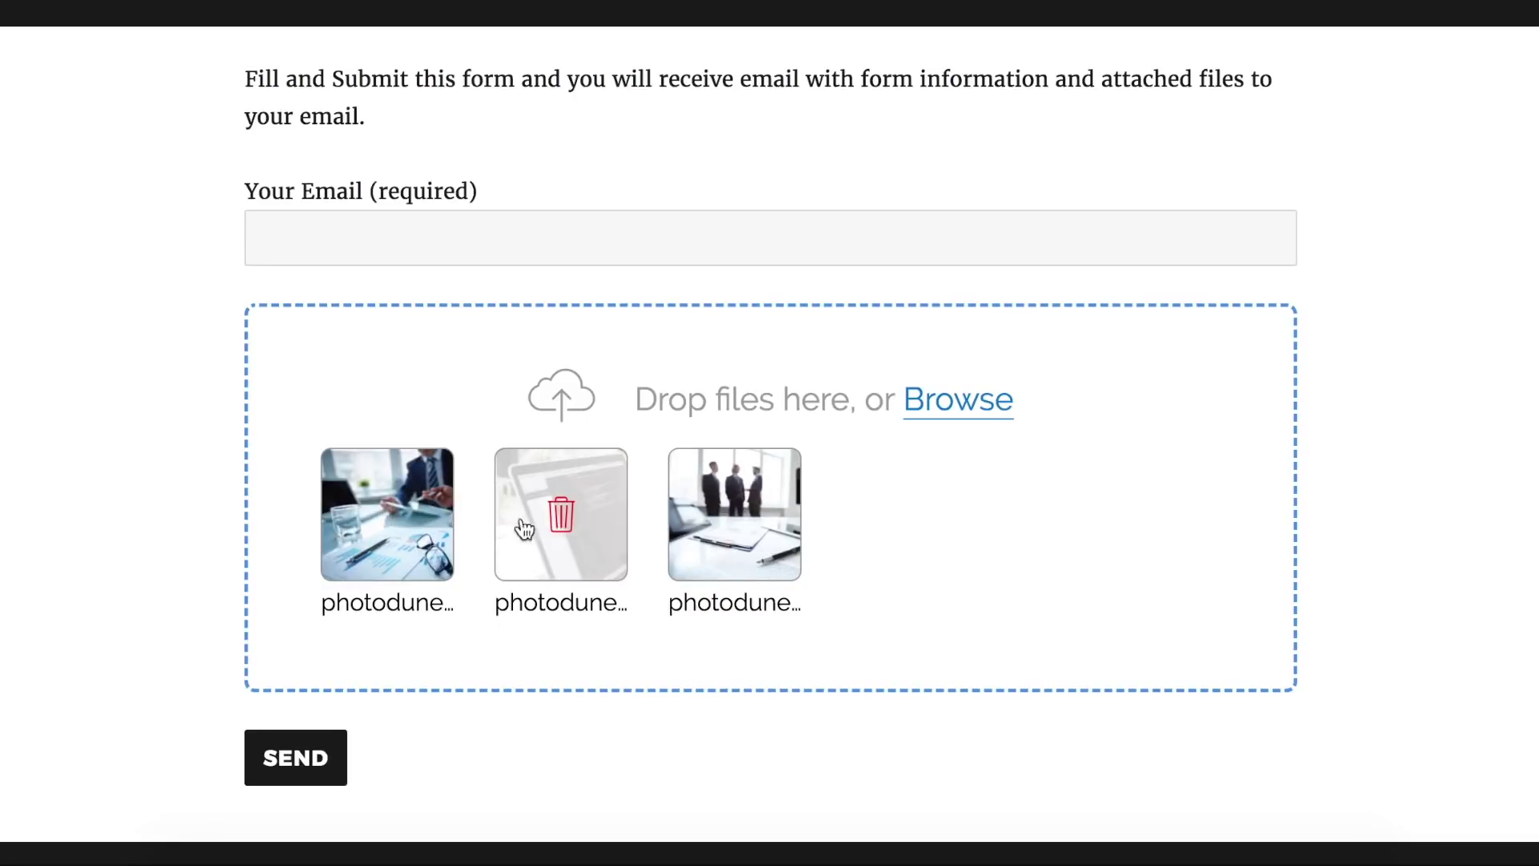
pyautogui.click(735, 519)
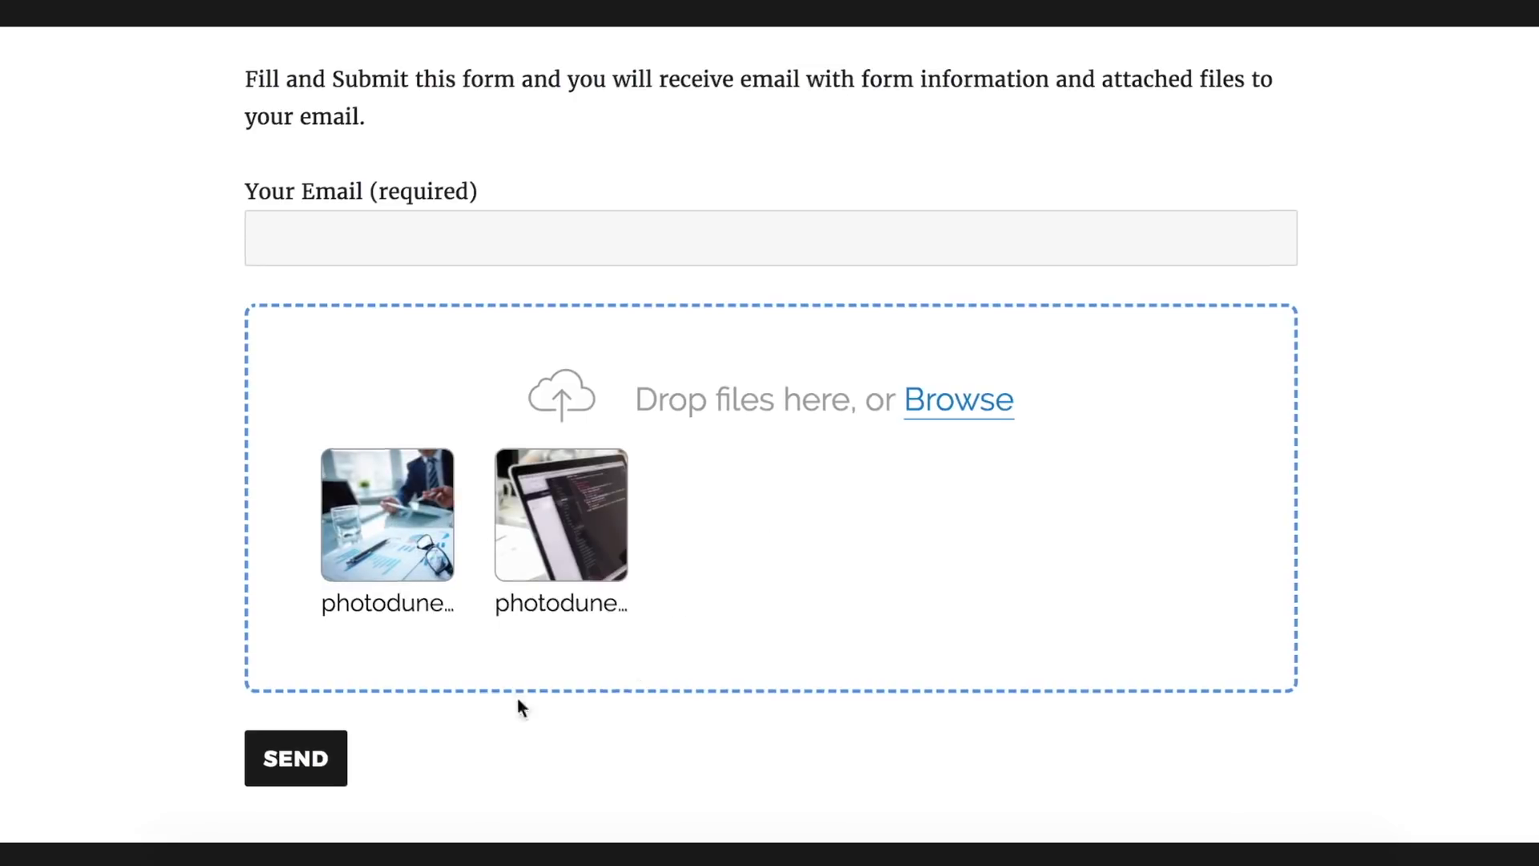